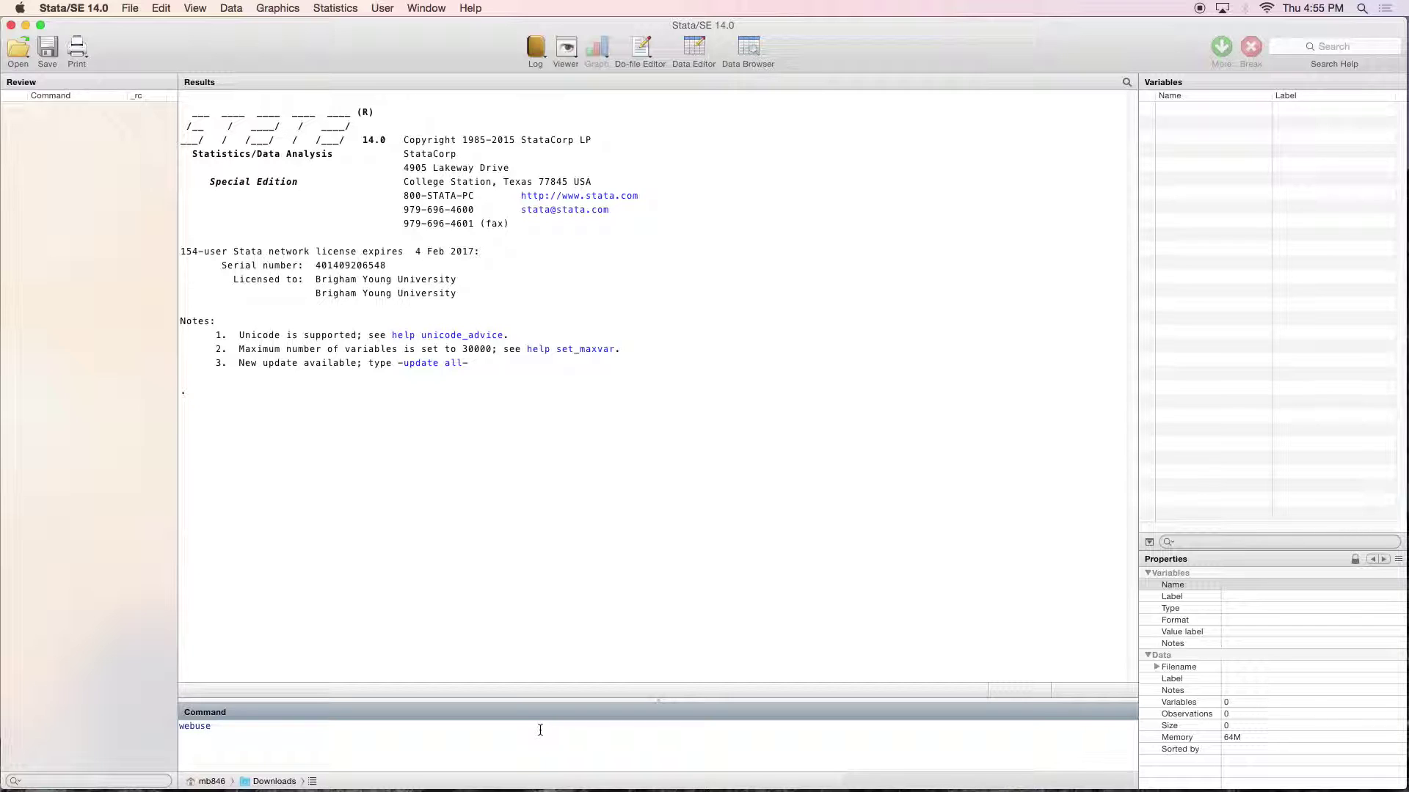
Load the autosize example dataset and save it locally as autosize.dta, replacing any existing file
text(autosize, clear)
key(Return)
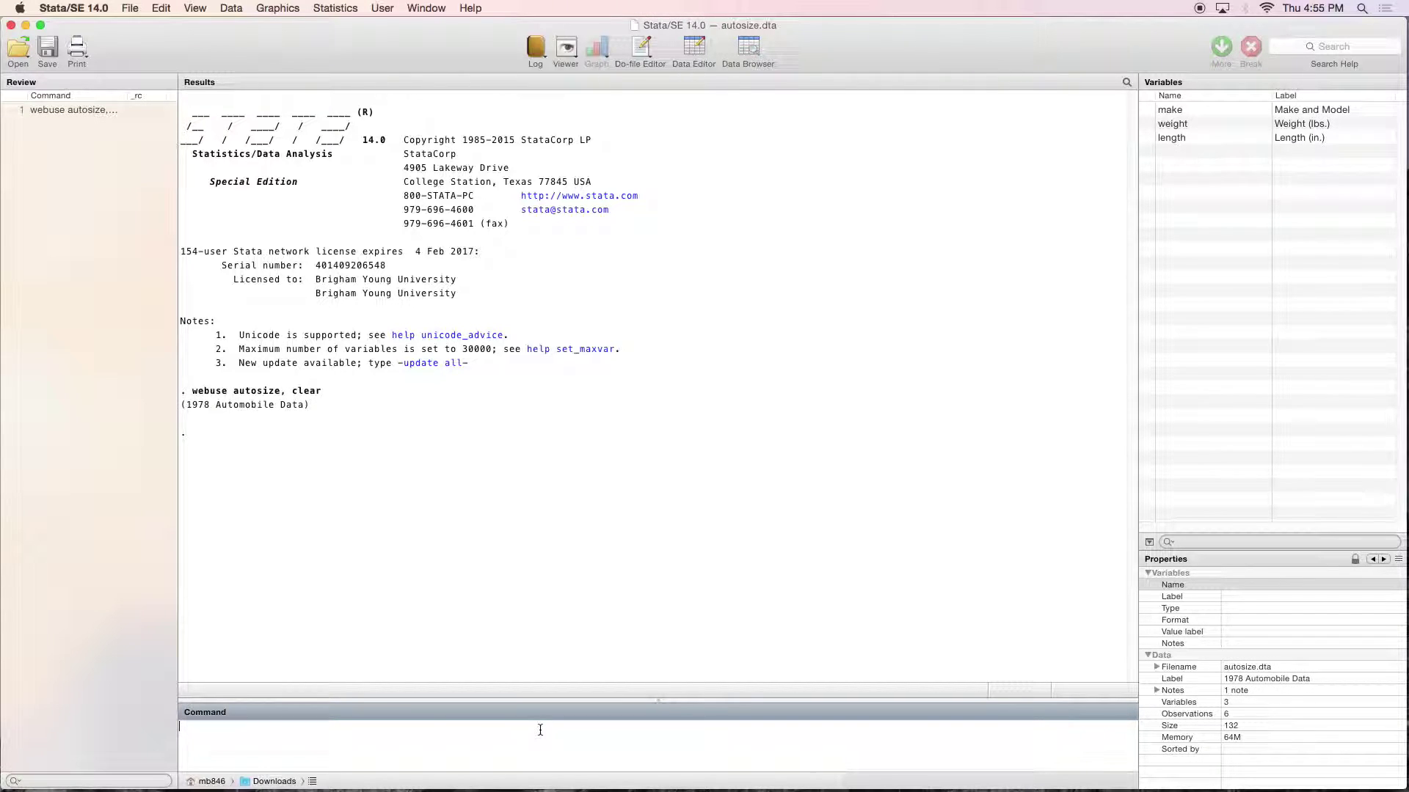
text(save autosize, replace)
key(Return)
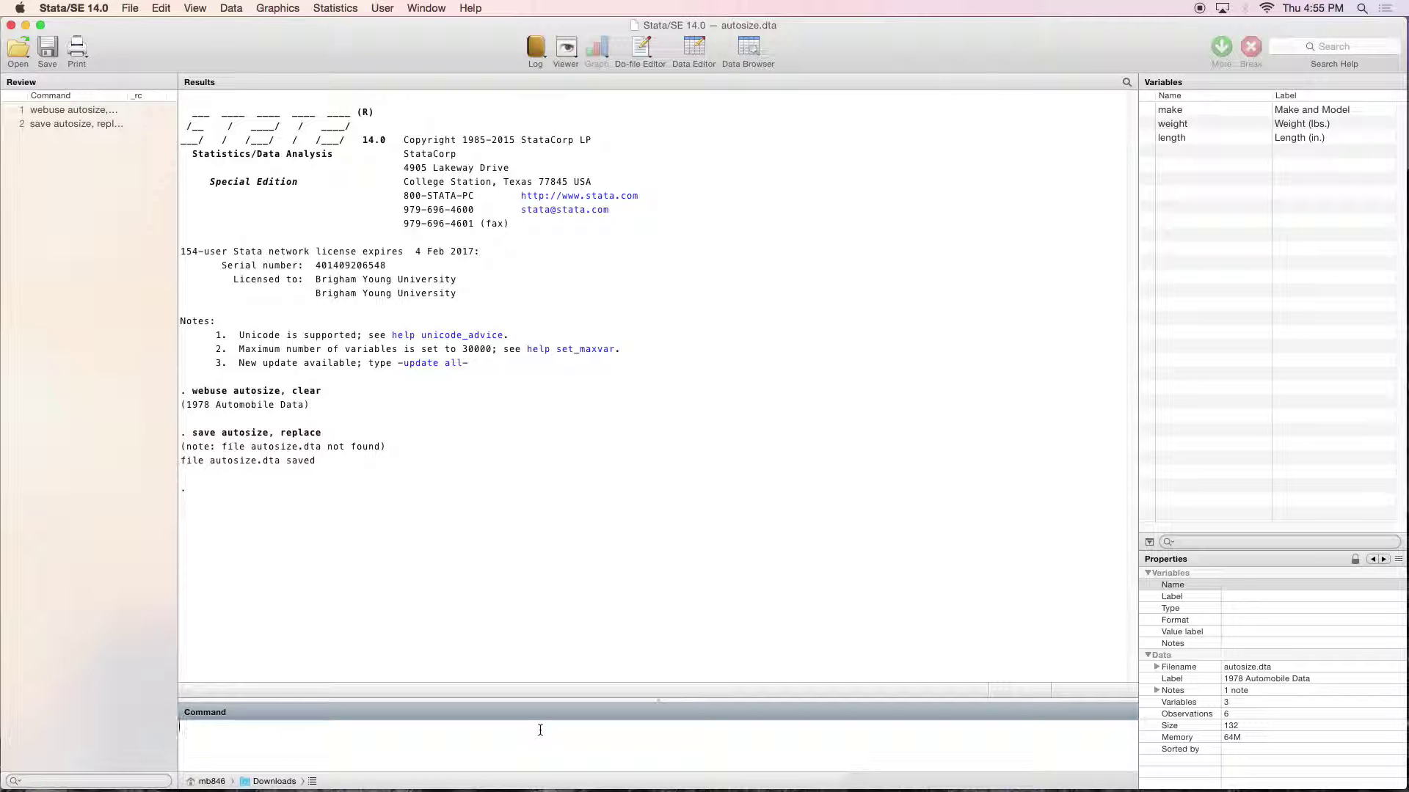
Load the autoexpense example dataset with webuse and save it as a local .dta file
text(webuse autoexpense, clear)
key(Return)
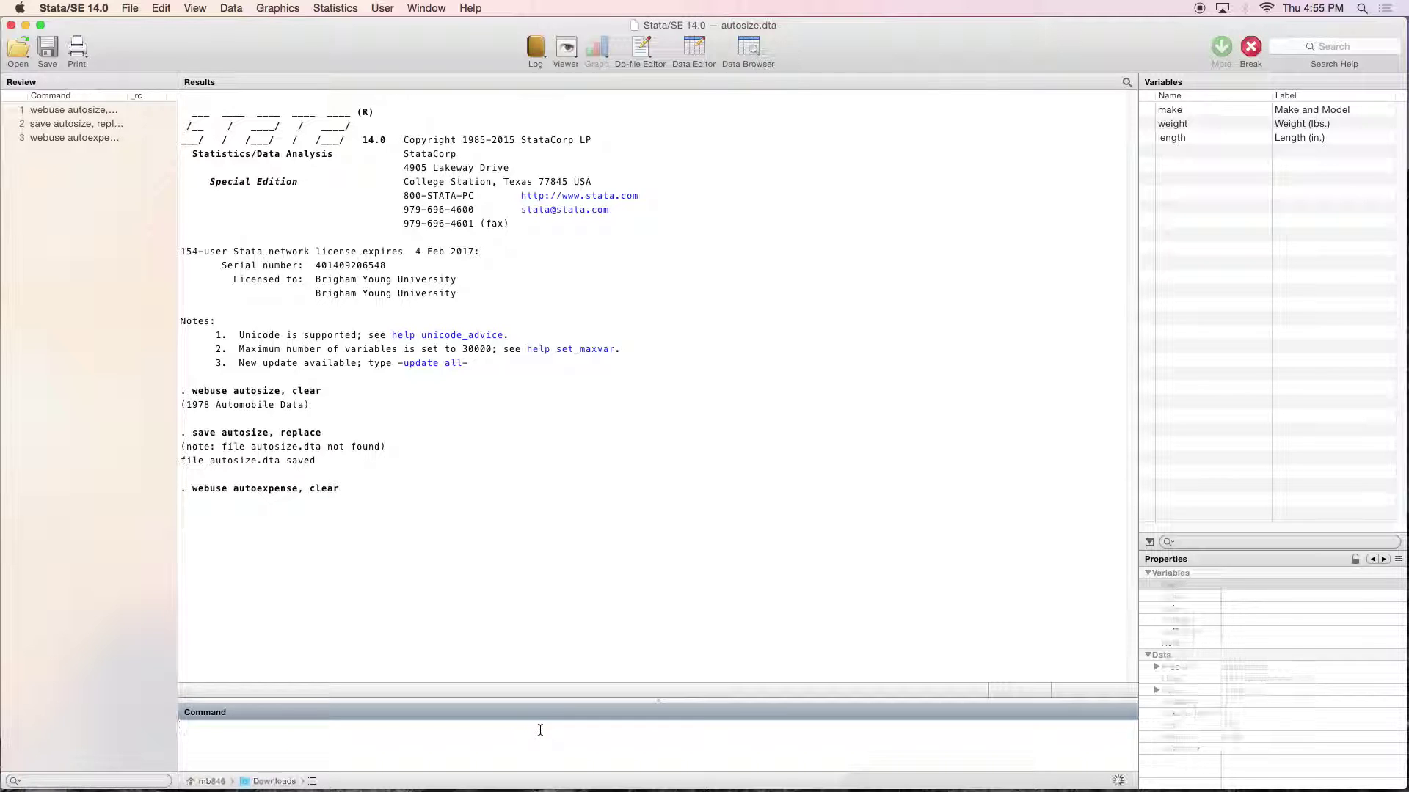
text(save autos)
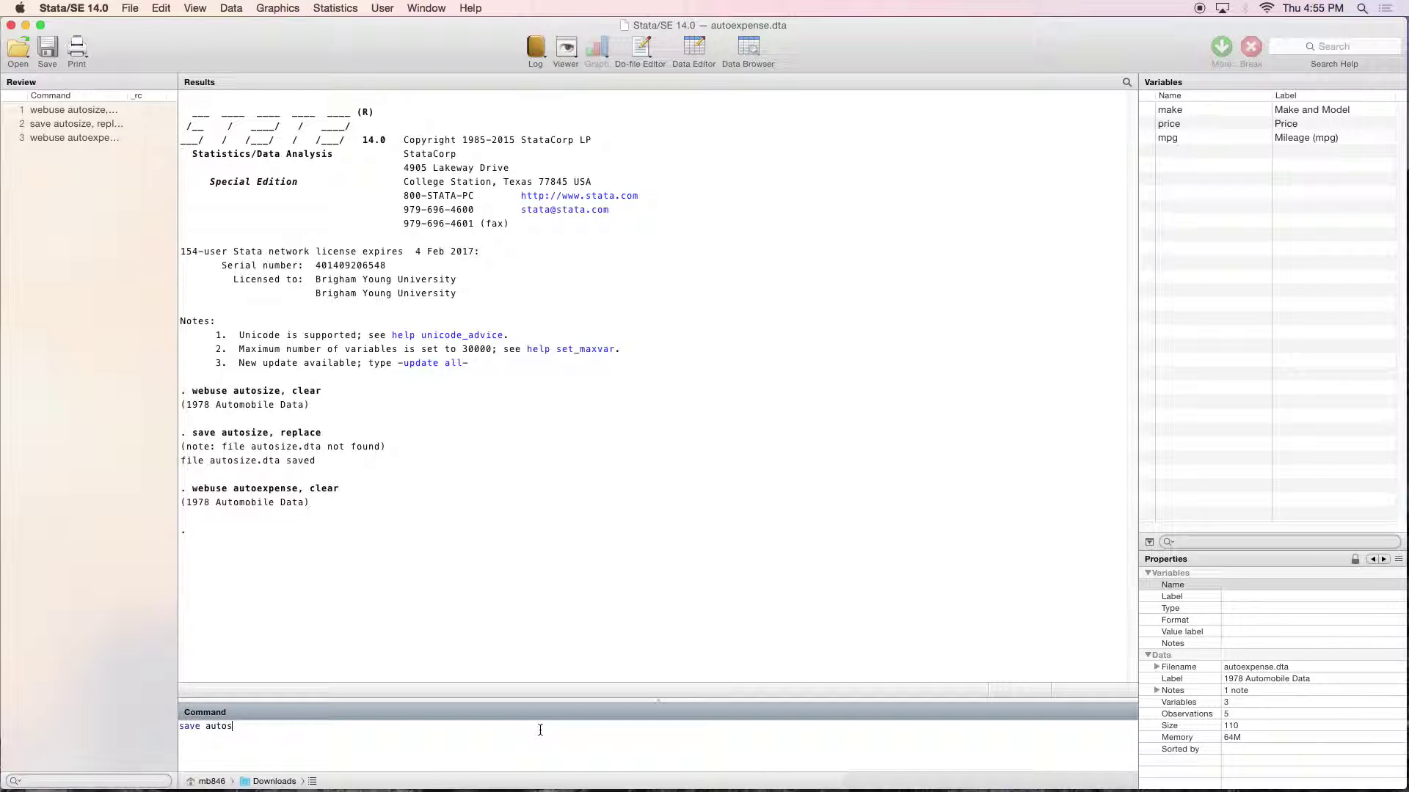
text(xpense, replace)
key(Return)
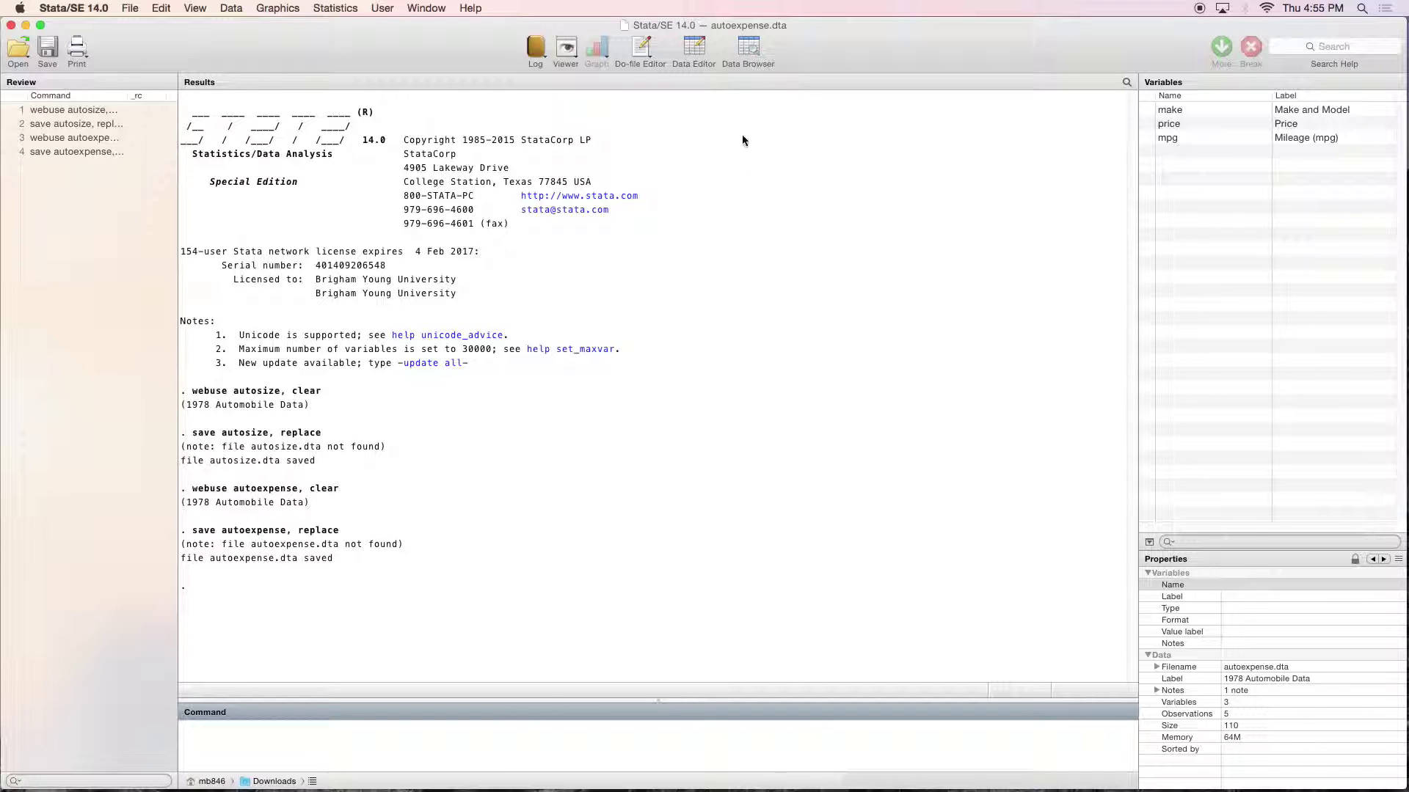
Browse the autoexpense data, then load autosize.dta, browse it and list its six rows
click(748, 46)
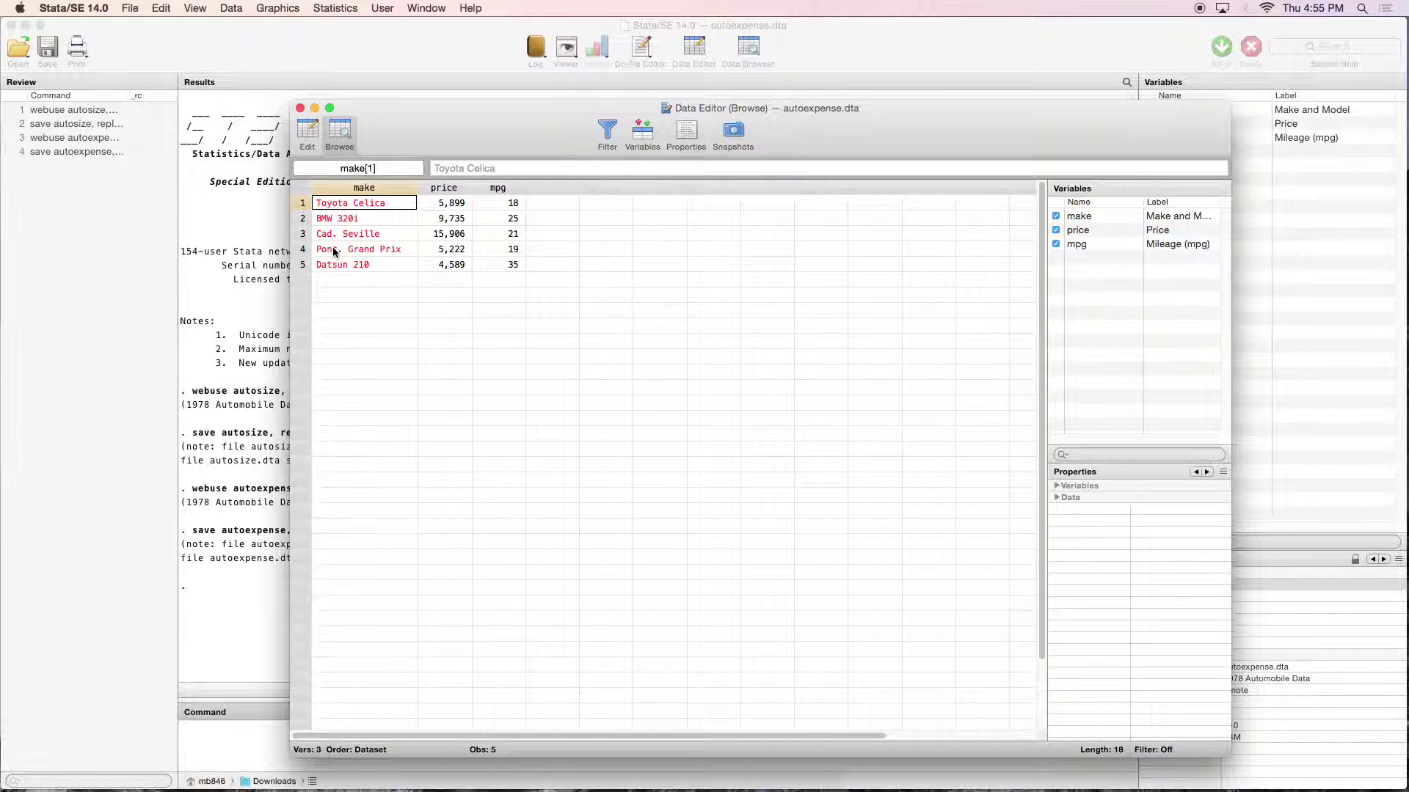
click(301, 109)
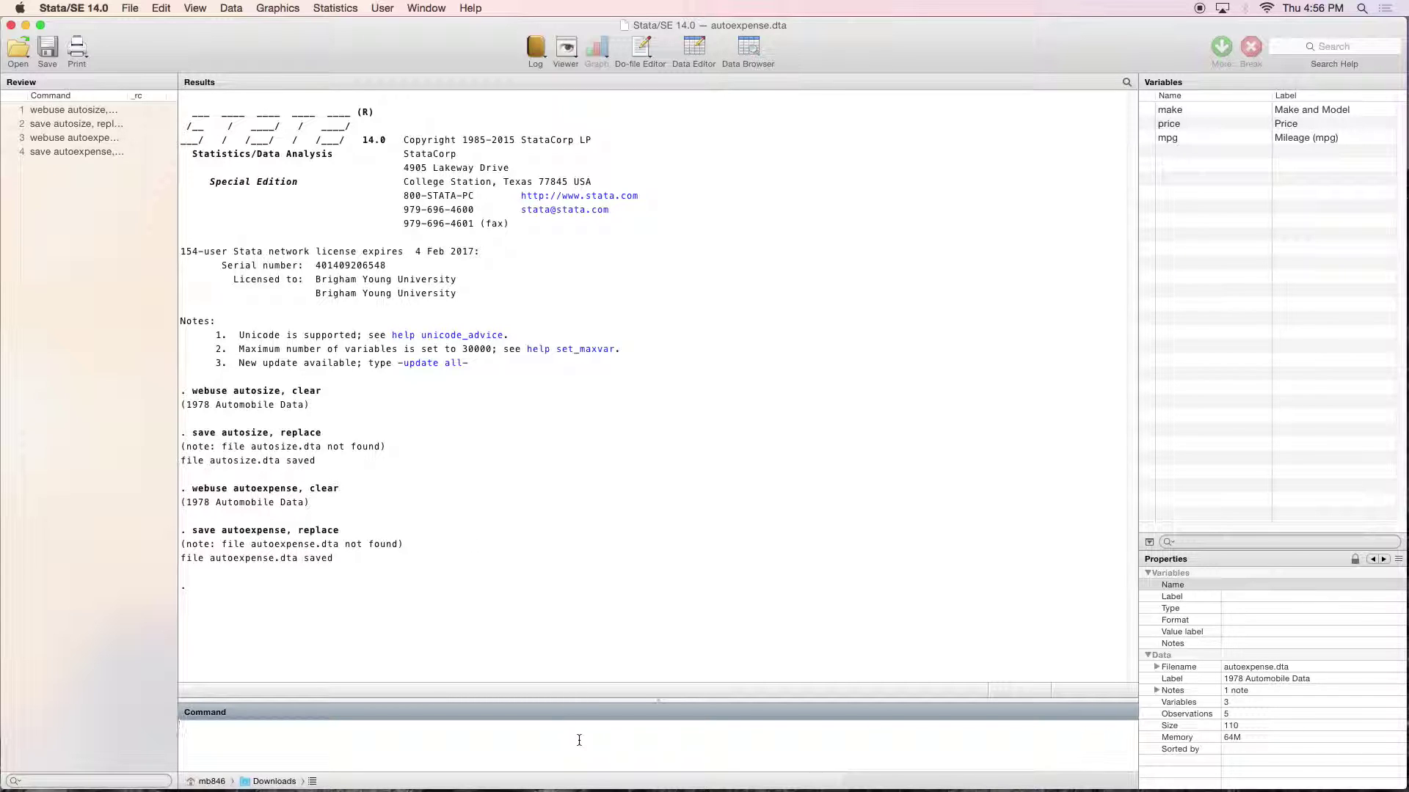
text(use autosize, clear)
key(Return)
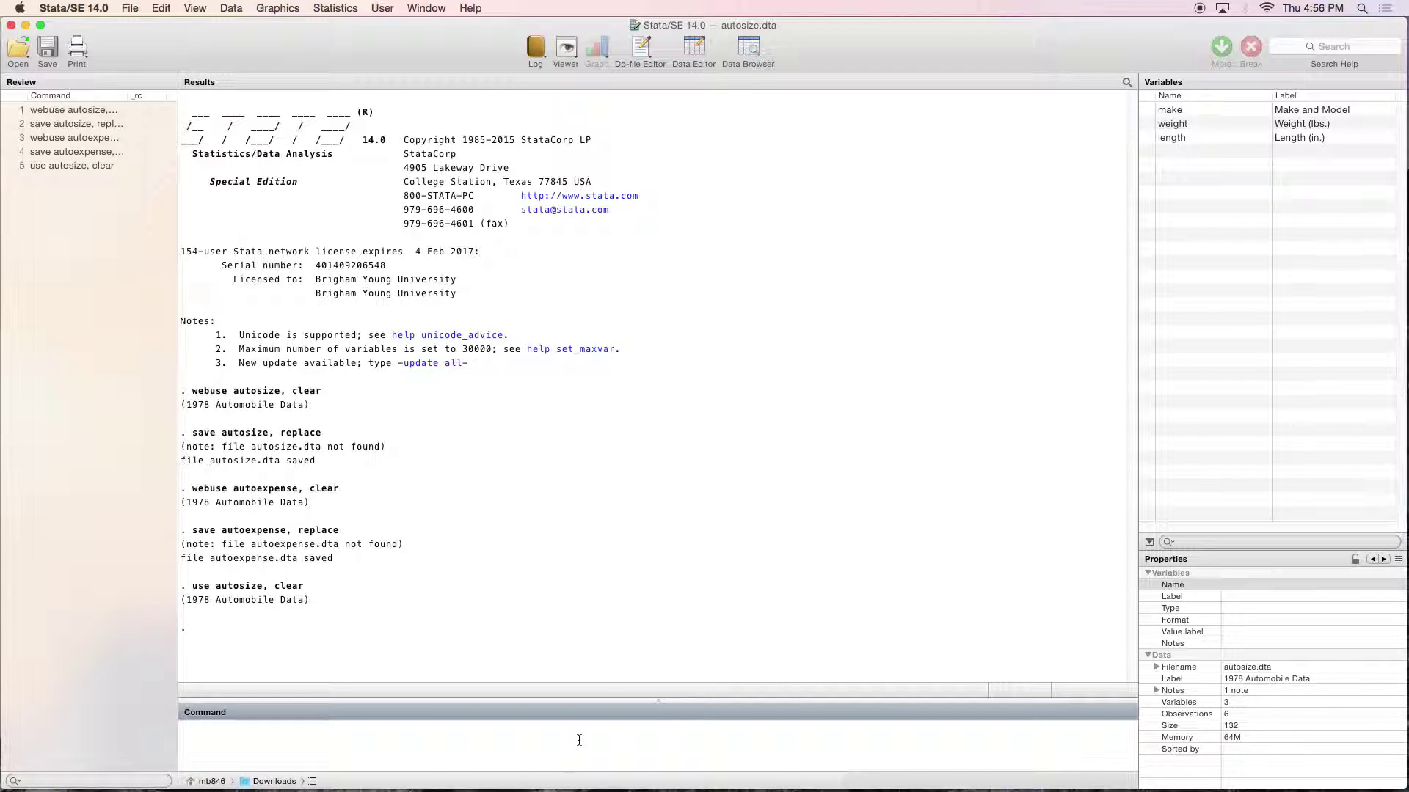
click(749, 47)
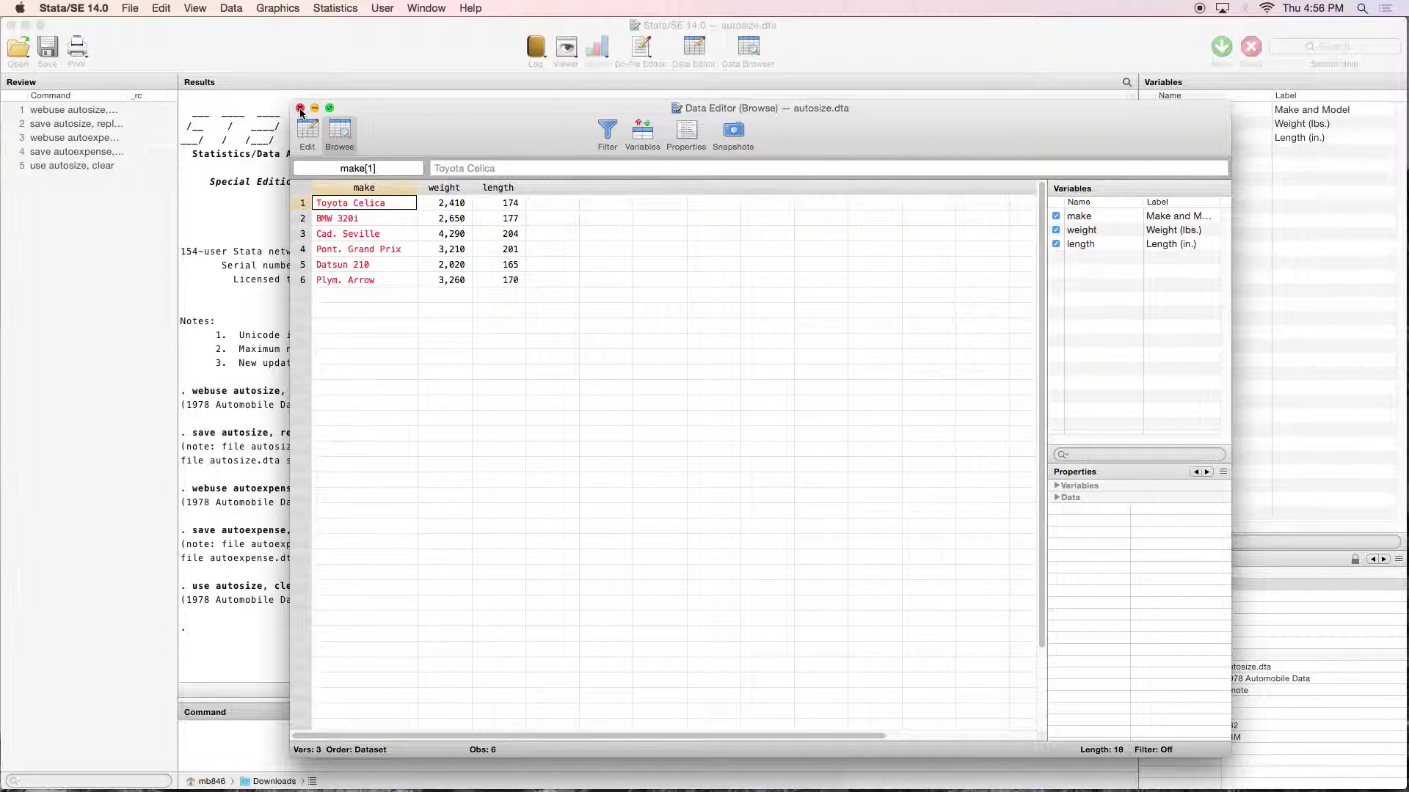
click(300, 109)
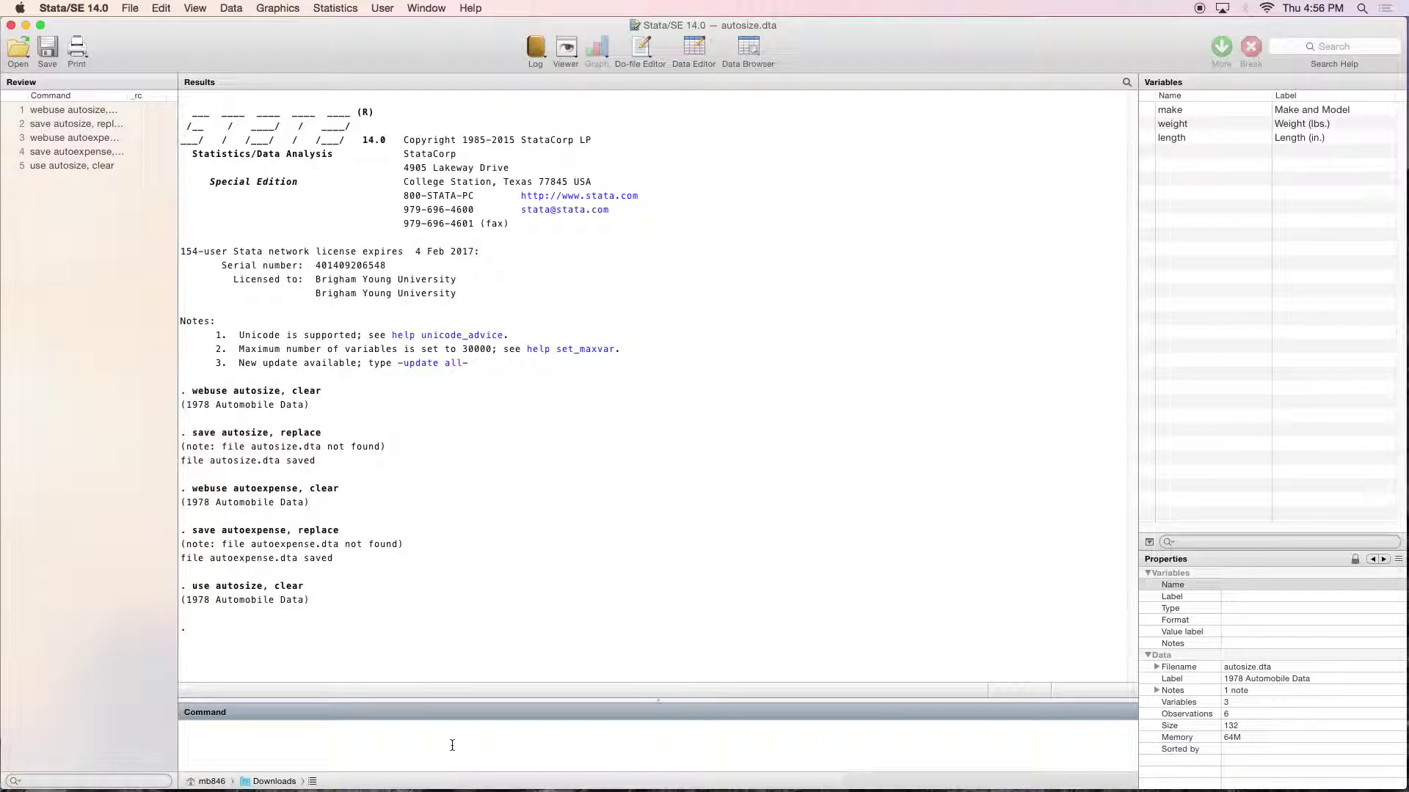
text(list)
key(Return)
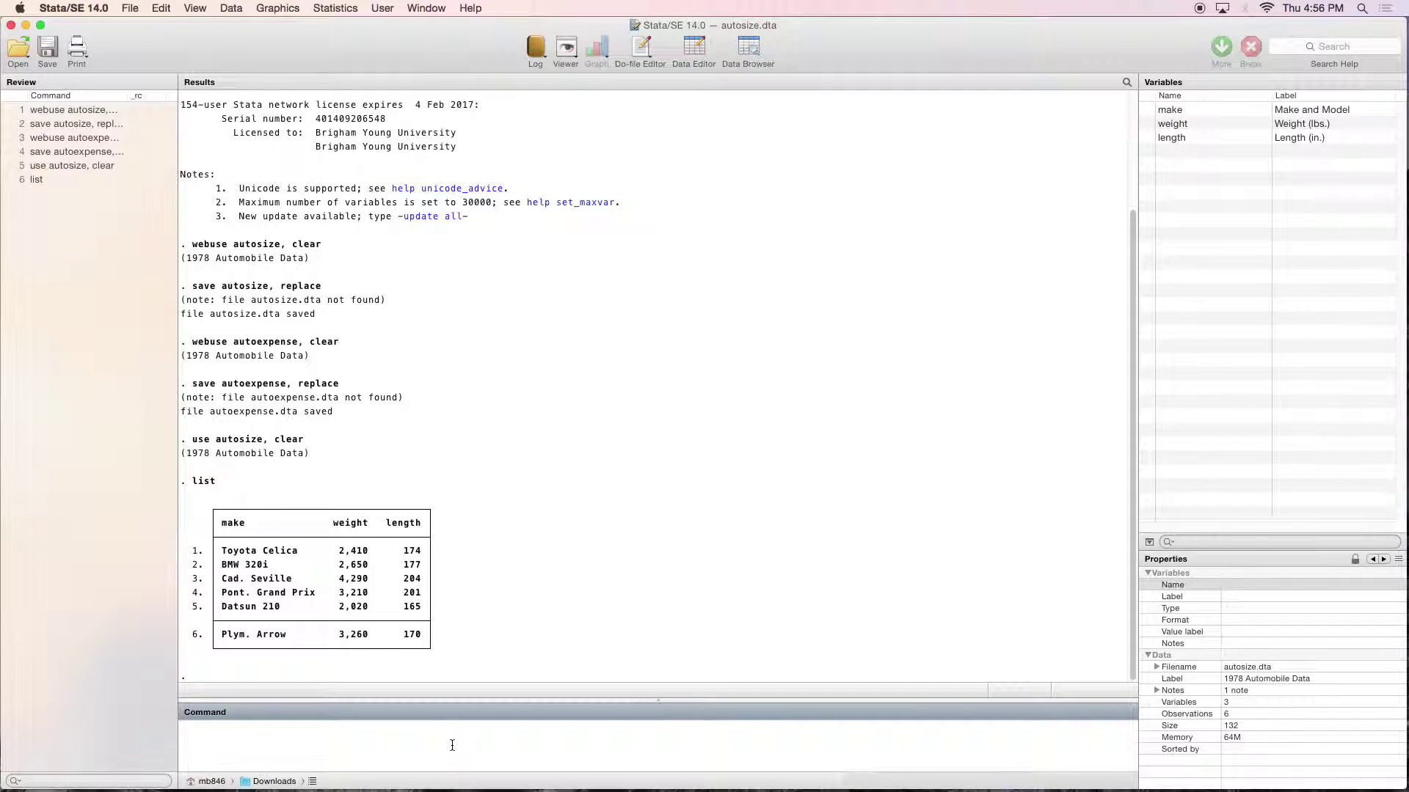
Load and list autoexpense.dta's five rows, then reload autosize.dta as the master dataset
text(use autoexpense, clear)
key(Return)
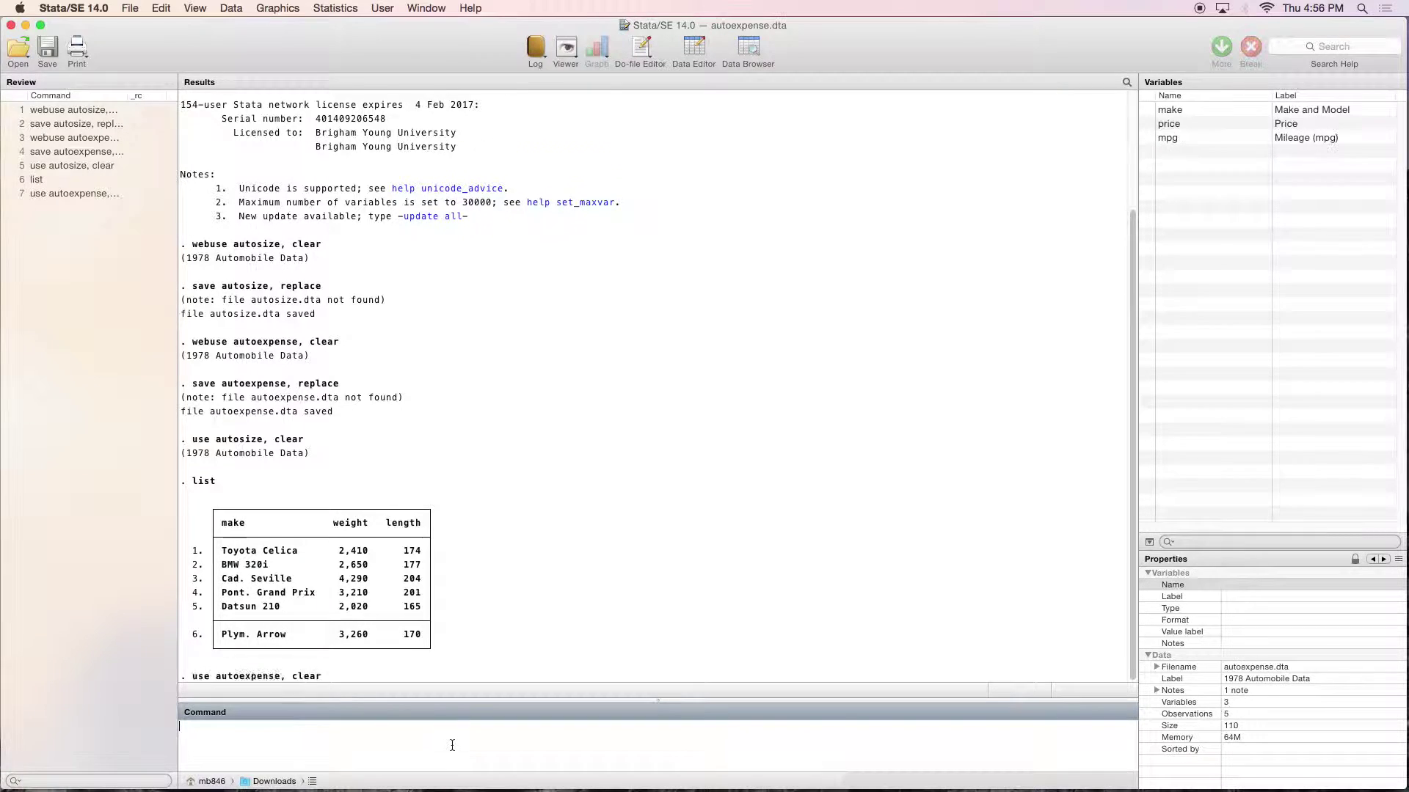
text(list)
key(Return)
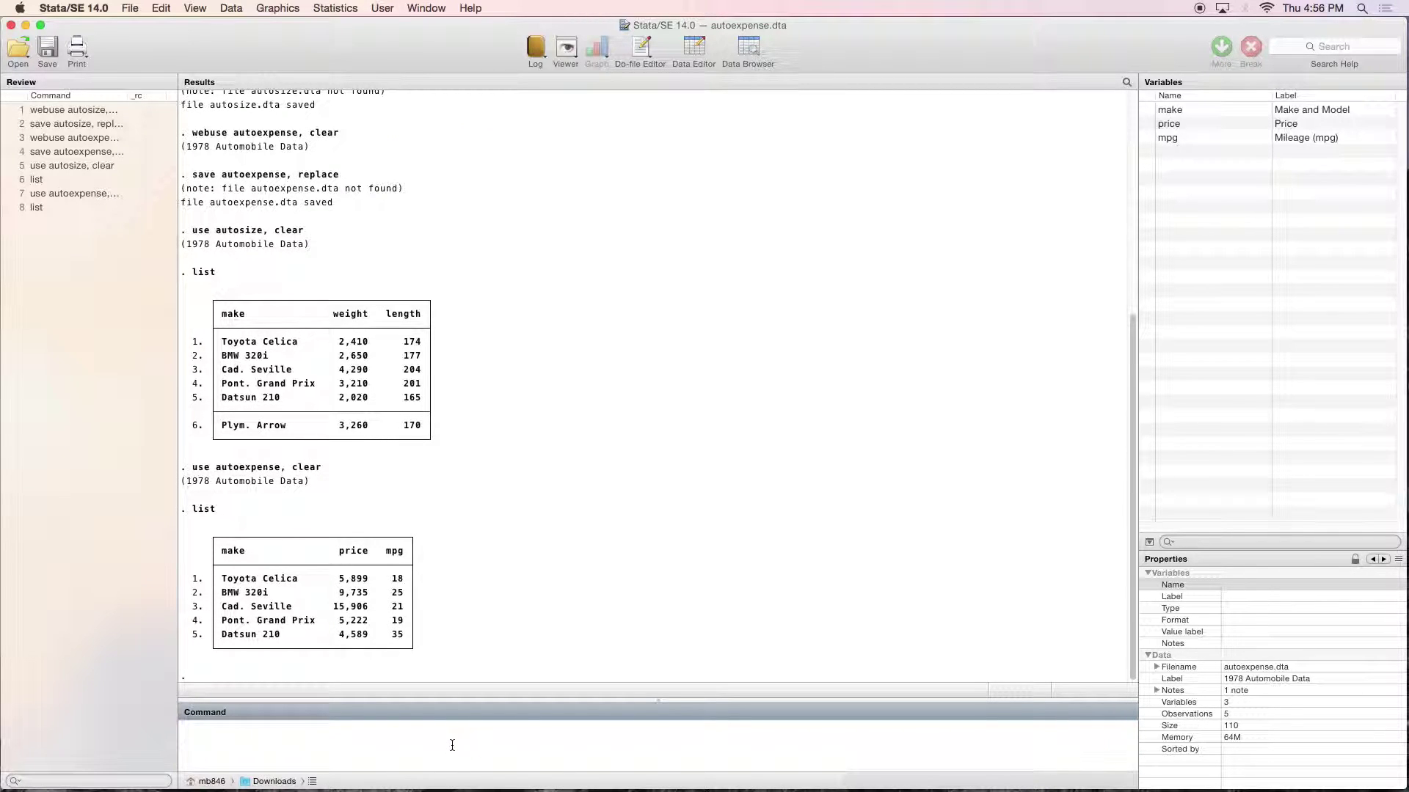
text(use autosize, clear)
key(Return)
Run 'merge 1:1 make using autoexpense' to match autoexpense onto autosize by make
text(merg)
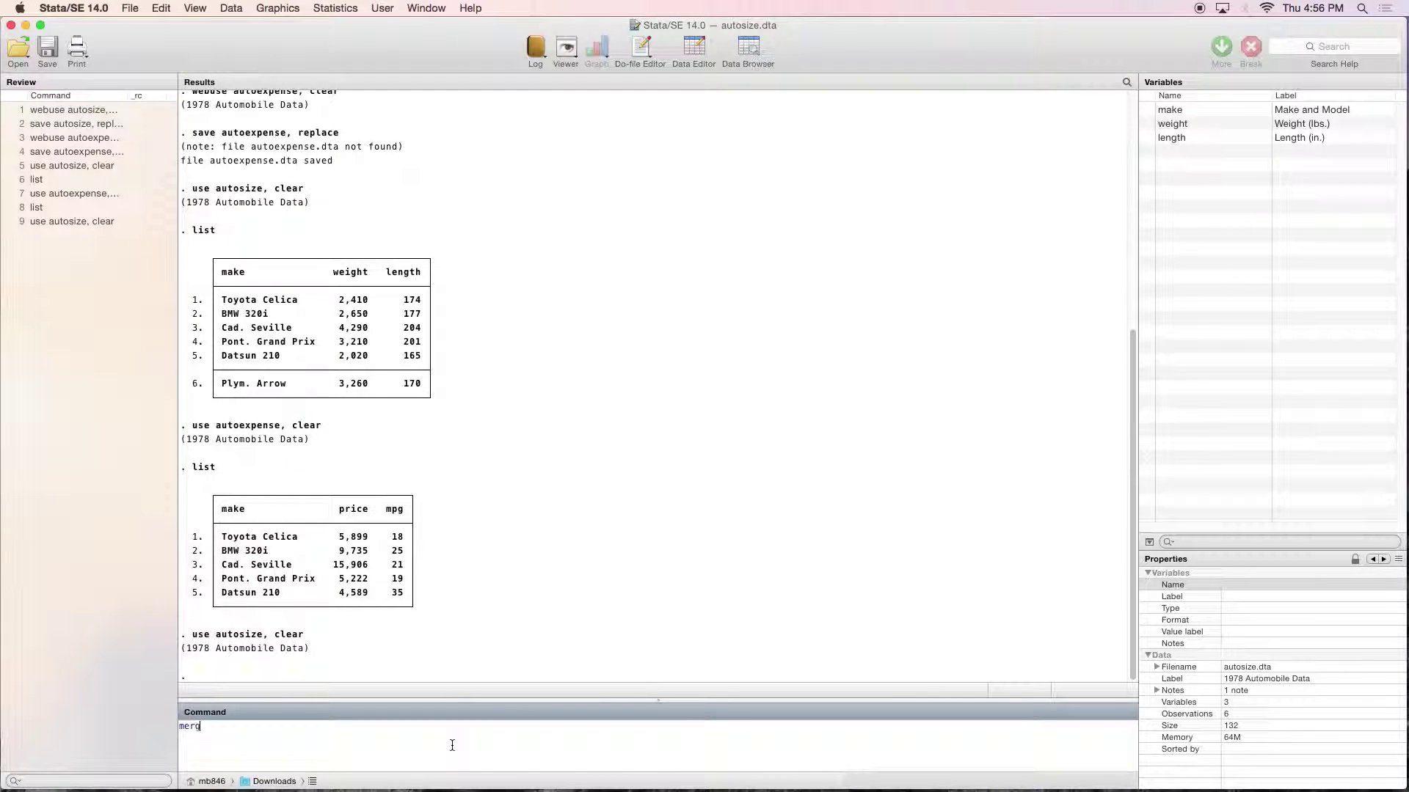
text(e)
text(1:1)
text(make)
text(ing autoexpense)
key(Return)
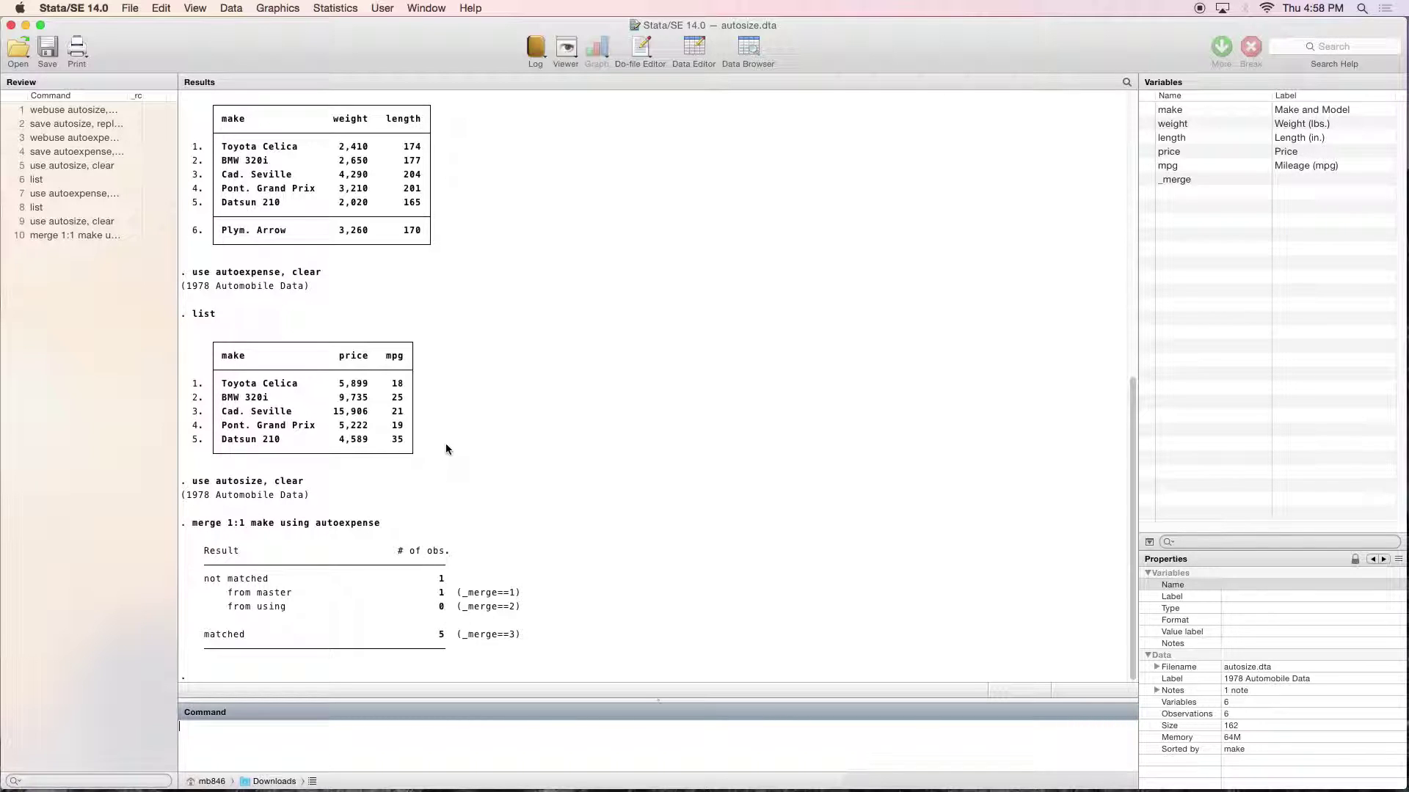
scroll(440, 328, up, 5)
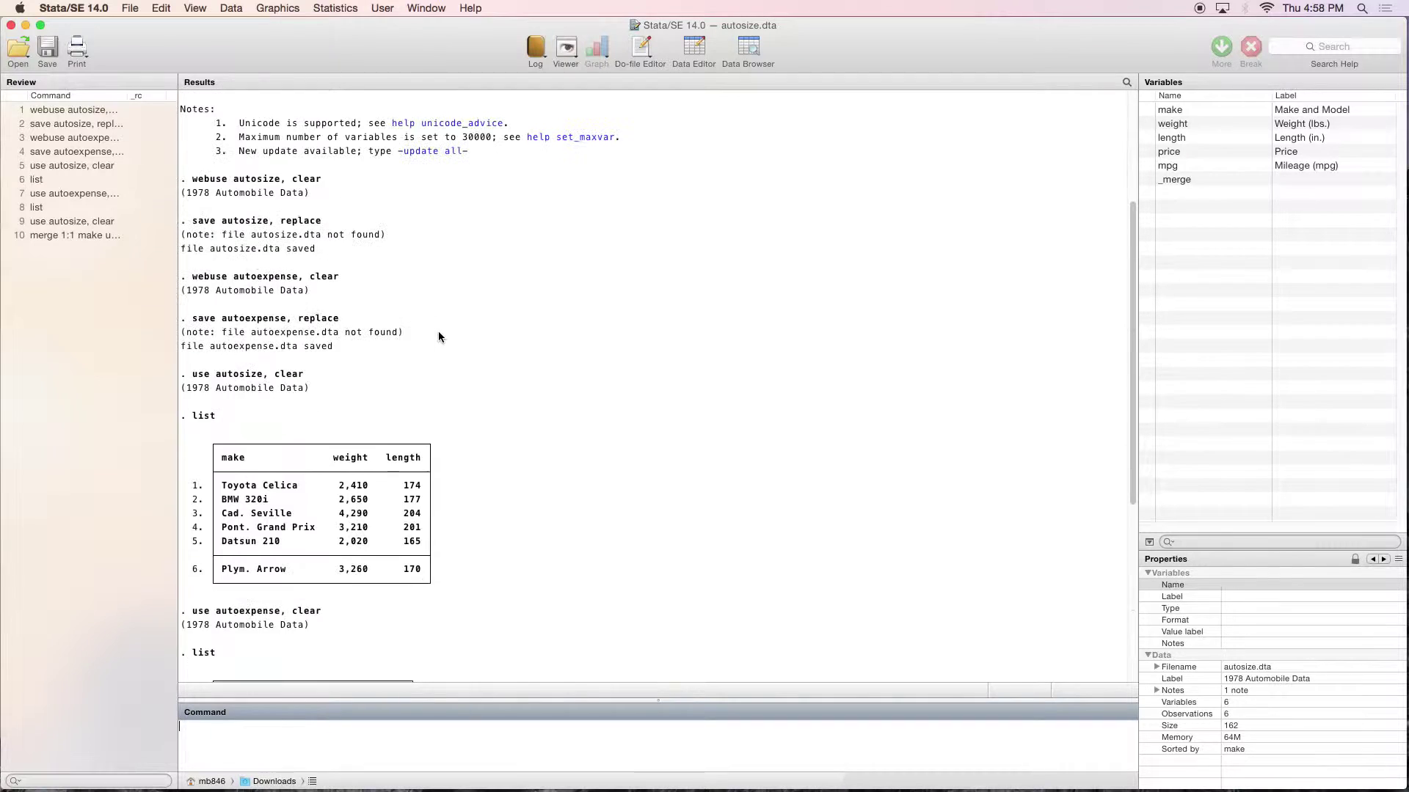
scroll(438, 337, down, 3)
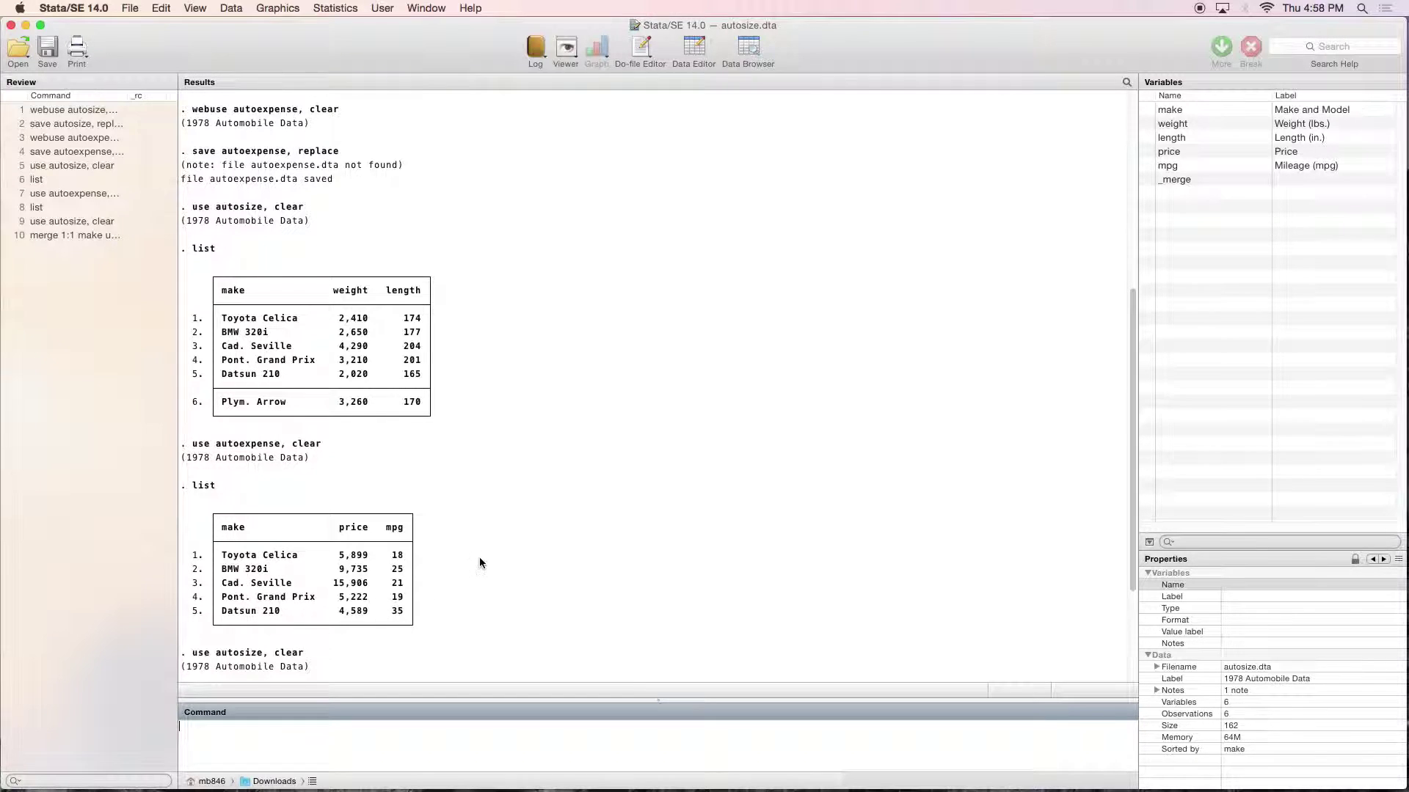
scroll(486, 557, down, 5)
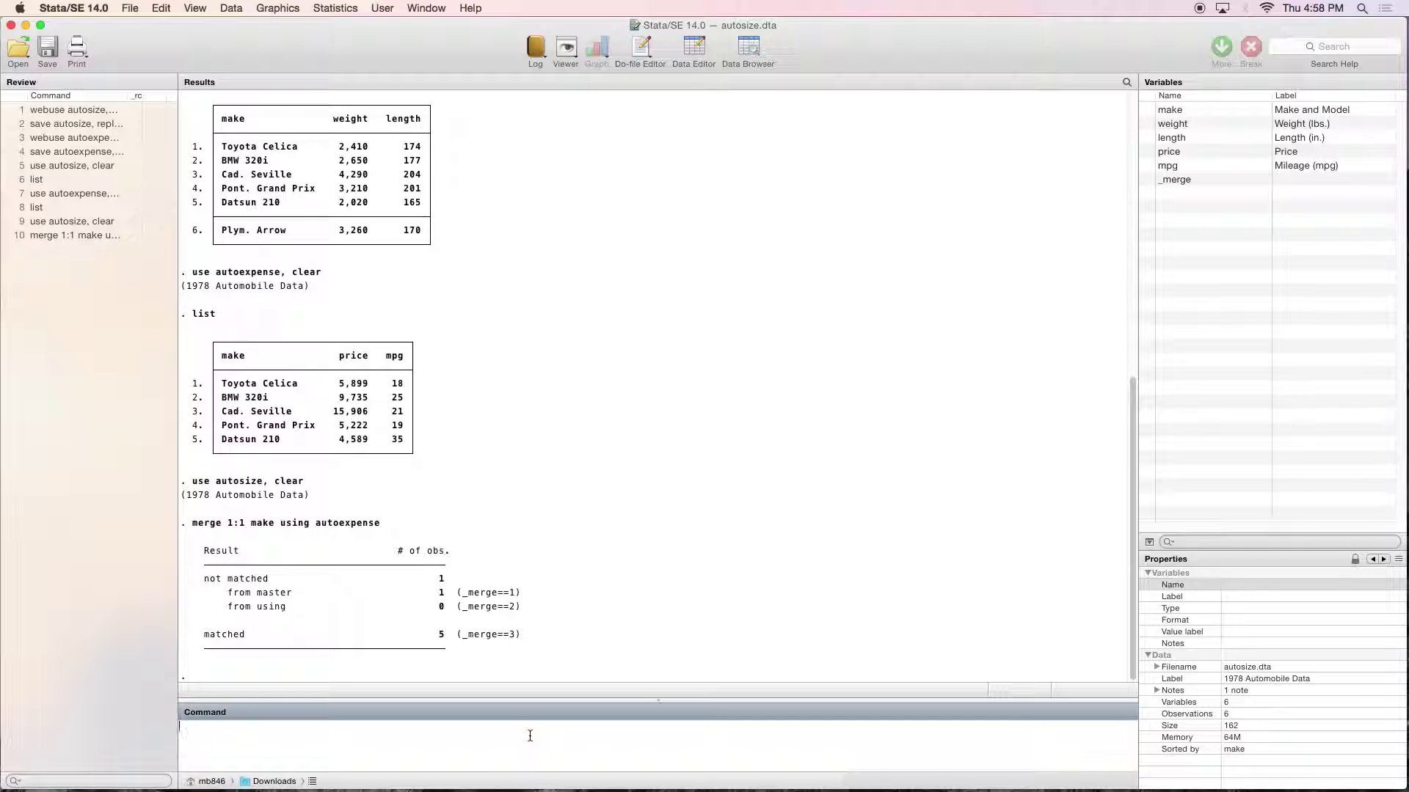
List the merged data showing all six cars with weight, length, price, mpg and _merge
text(list)
key(Return)
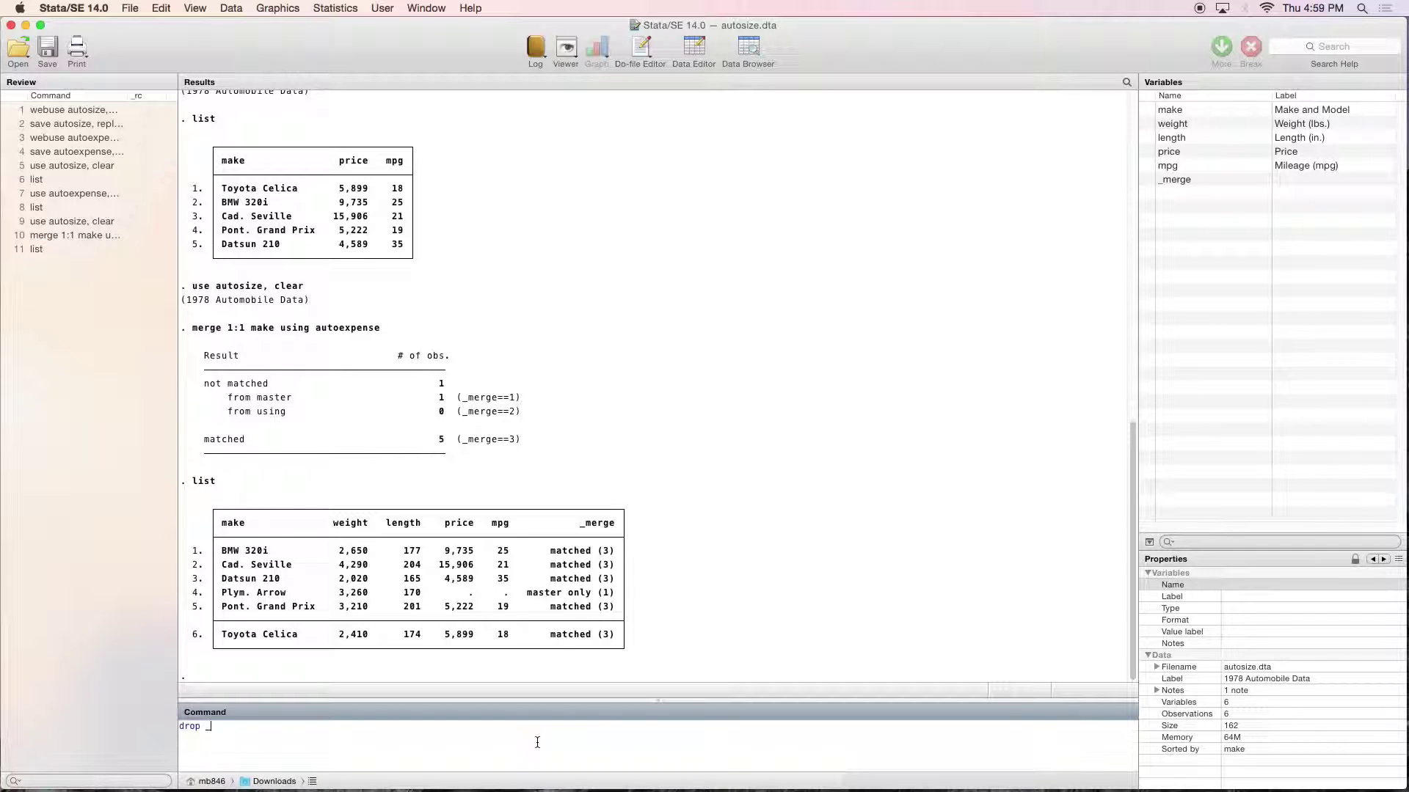
Drop _merge, list the six merged cars again, and start a new blank do-file
text(merge)
key(Return)
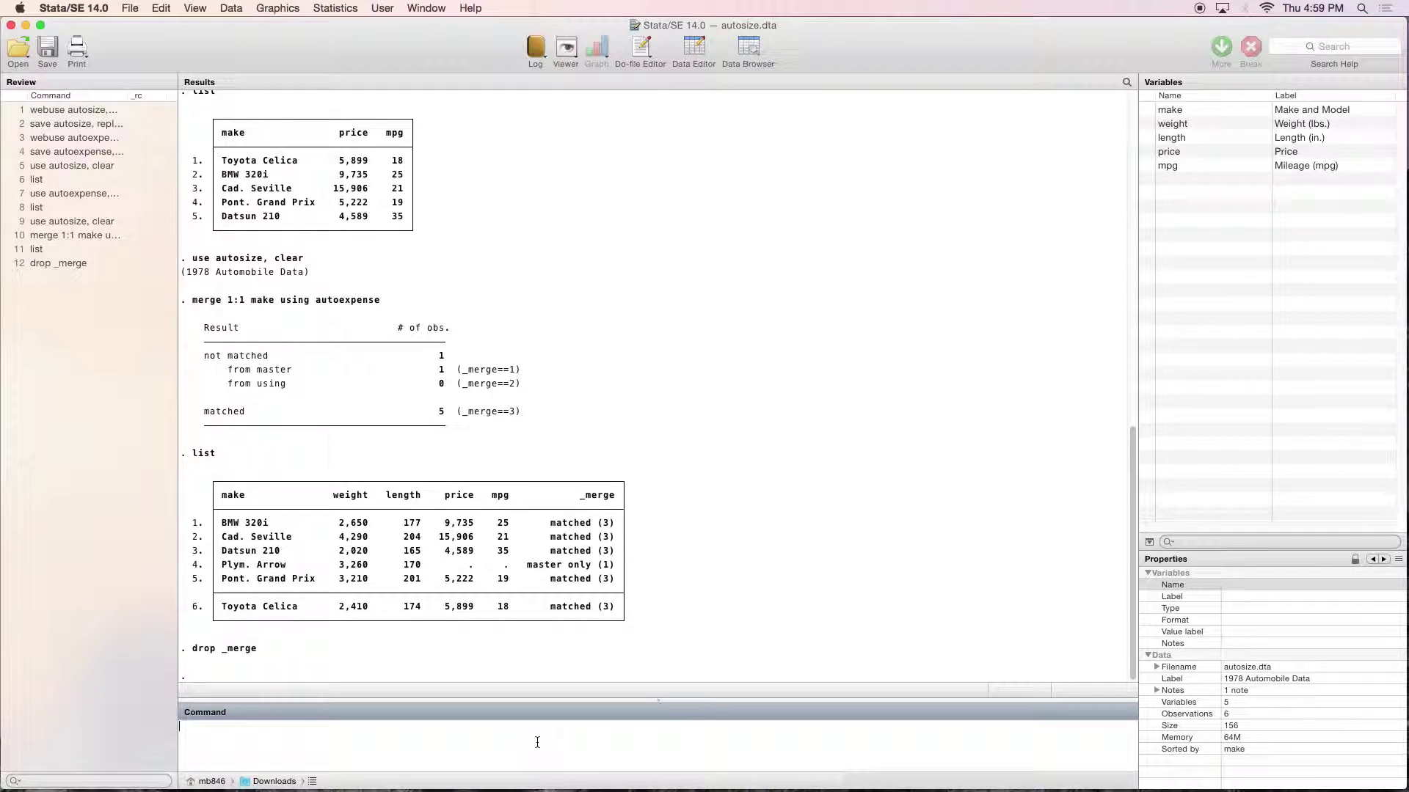
text(list)
key(Return)
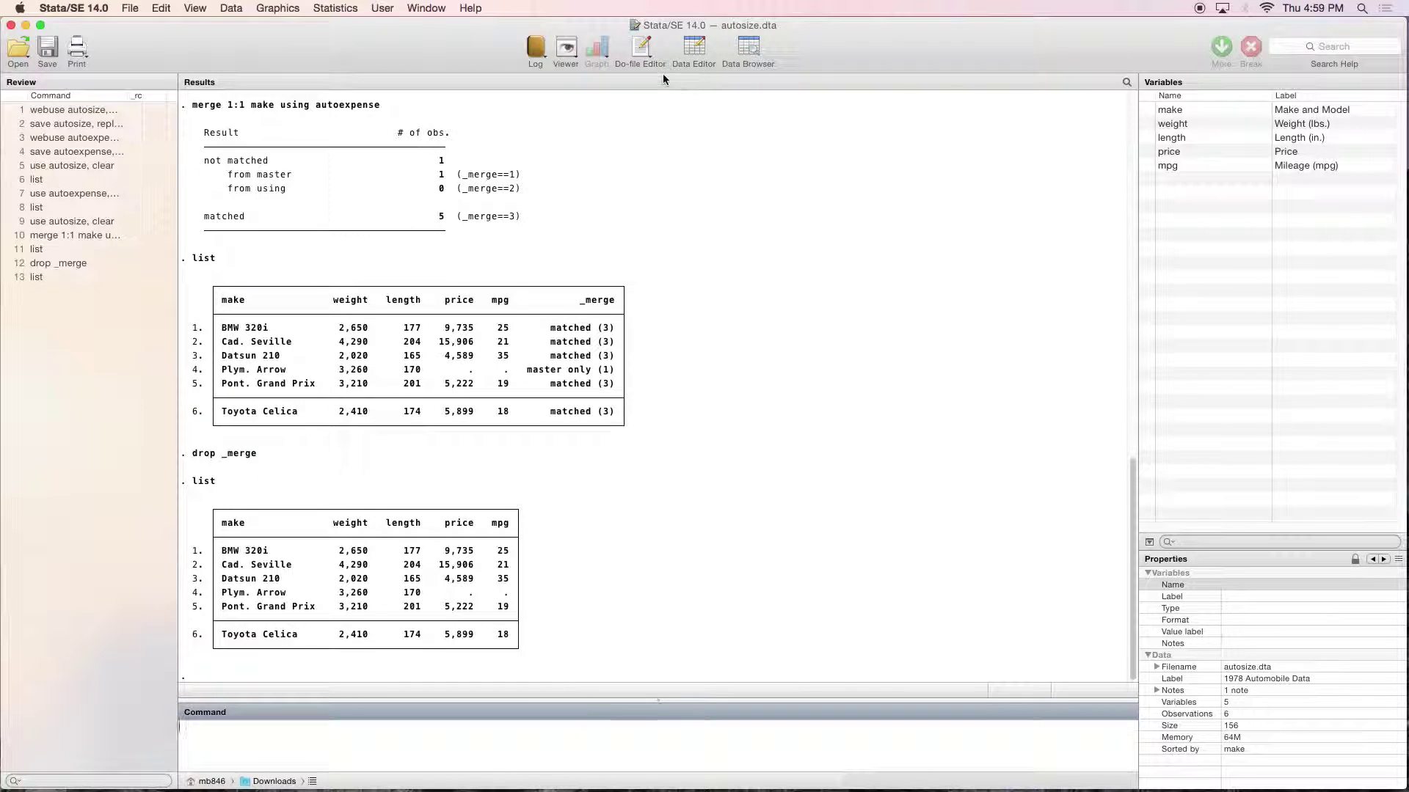
click(645, 51)
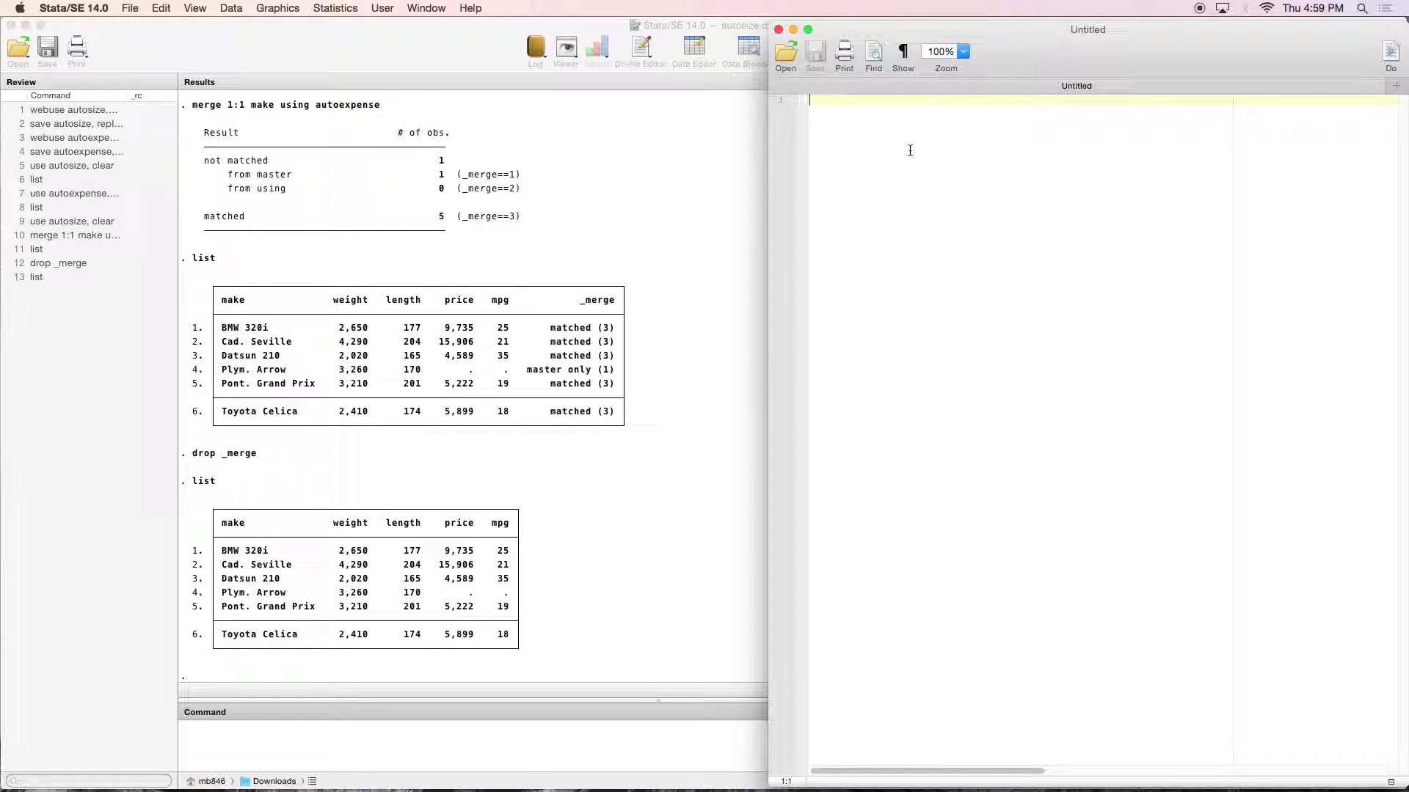
Write the first block: preserve, keep make weight length, save SIZE, replace, restore
text(preserve )
text(keep)
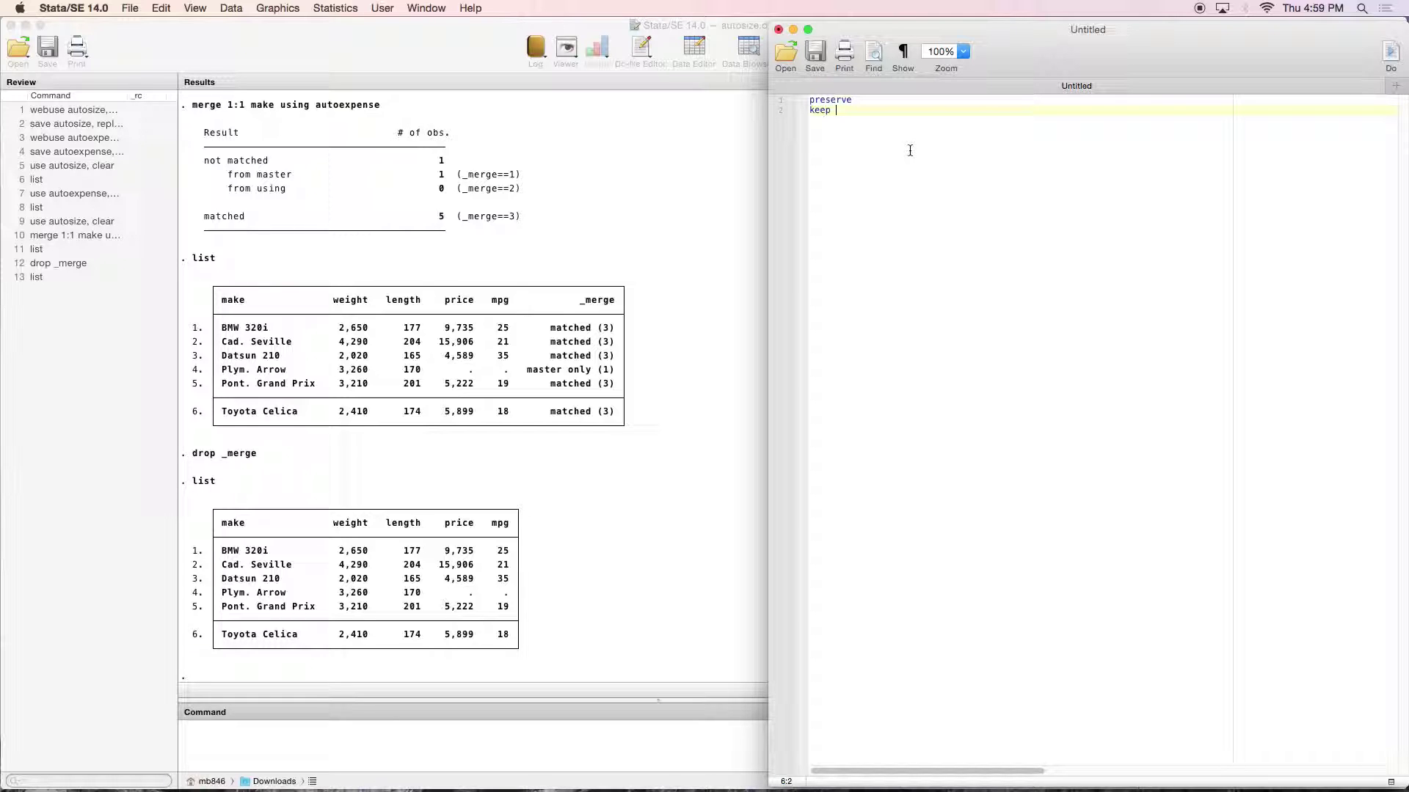
text( make weight length)
key(Return)
text(save SIZE)
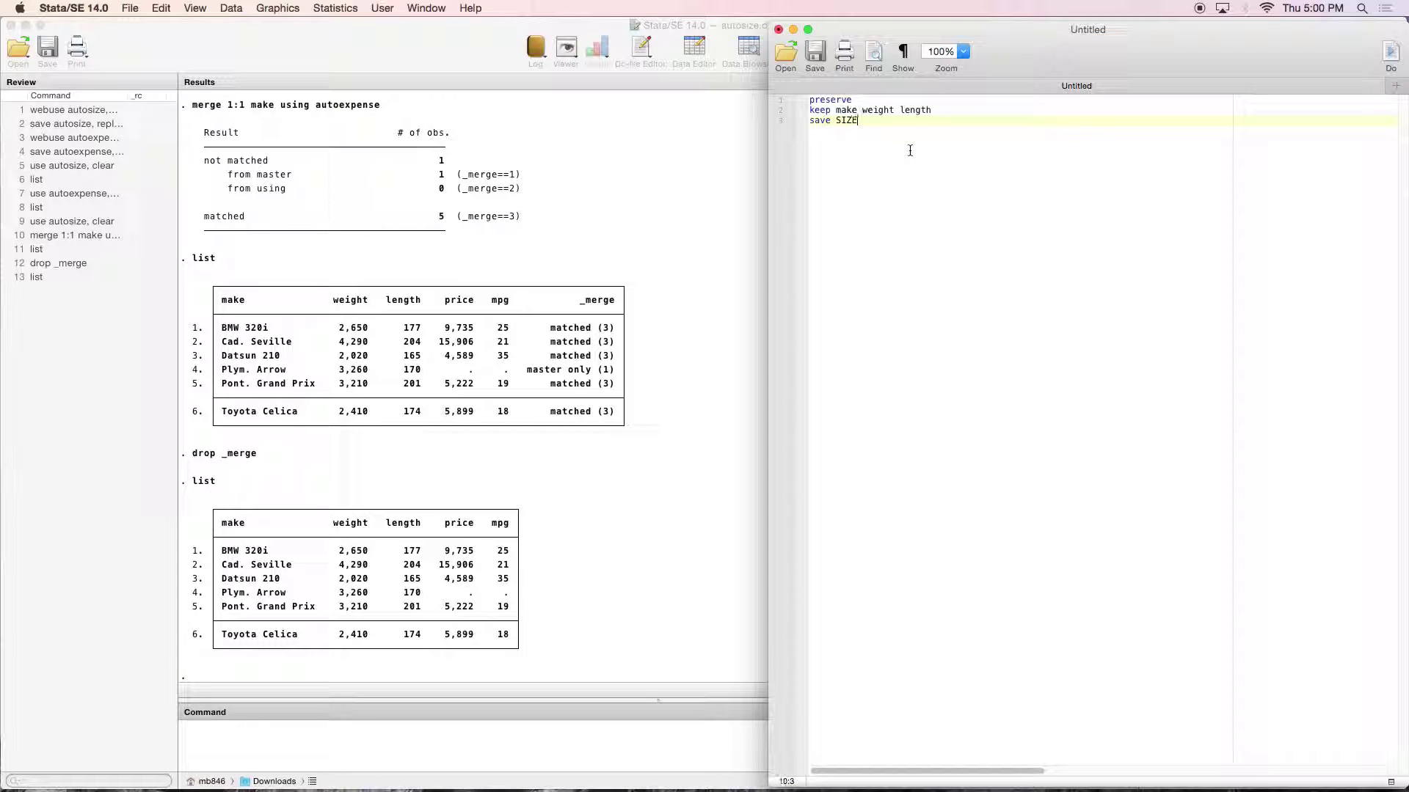
text(, replace )
text(restore  )
text(p)
text(reser)
text(ve)
key(Return)
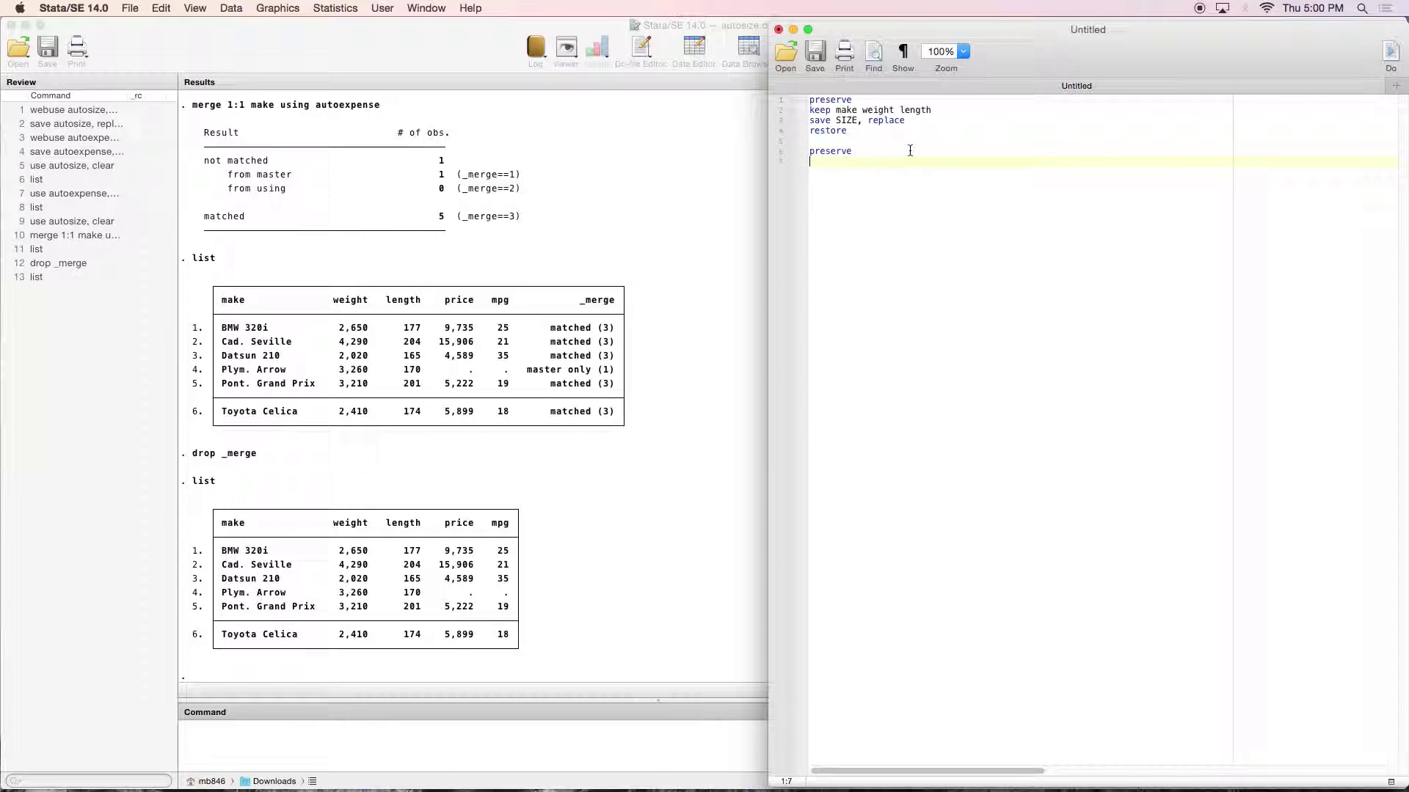
Write the second block keeping make price mpg, saving EXPENSE, replace, then restore
text(keep make price mpg)
key(Return)
text(save EXPENSE, replace)
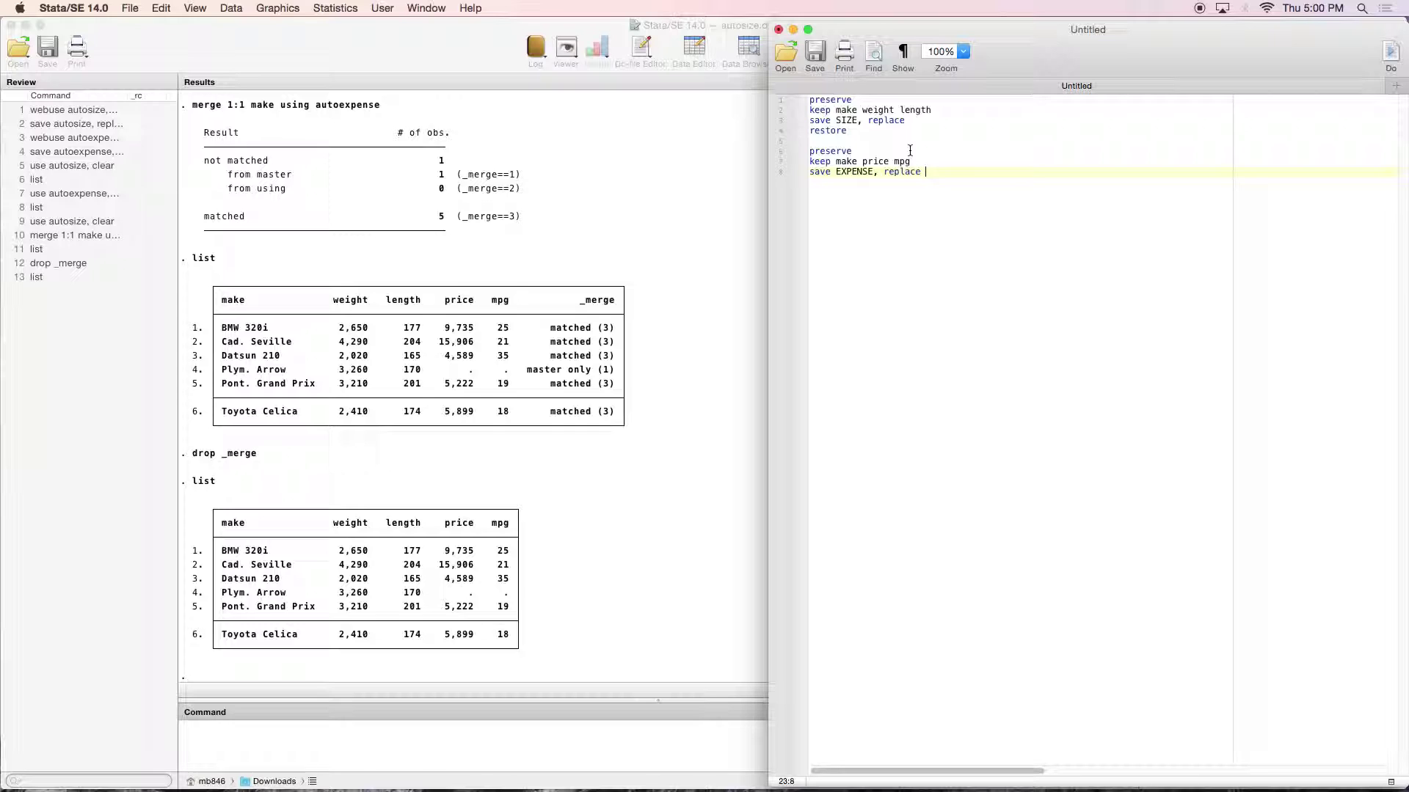
key(Return)
text(restore)
Run all do-file lines to save SIZE.dta and EXPENSE.dta, then highlight the keep output line
click(837, 121)
double_click(845, 121)
double_click(853, 172)
drag(872, 215, 811, 97)
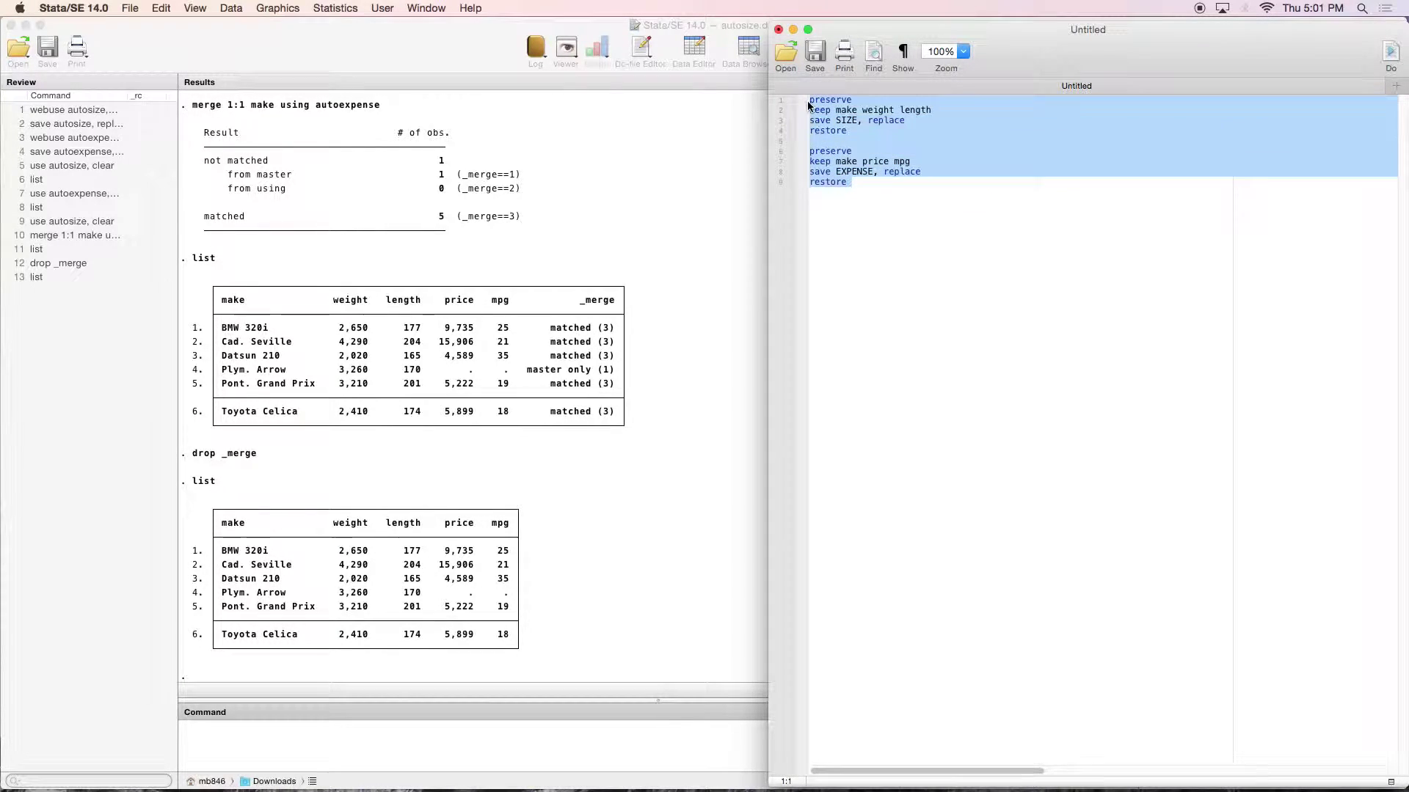
click(1391, 53)
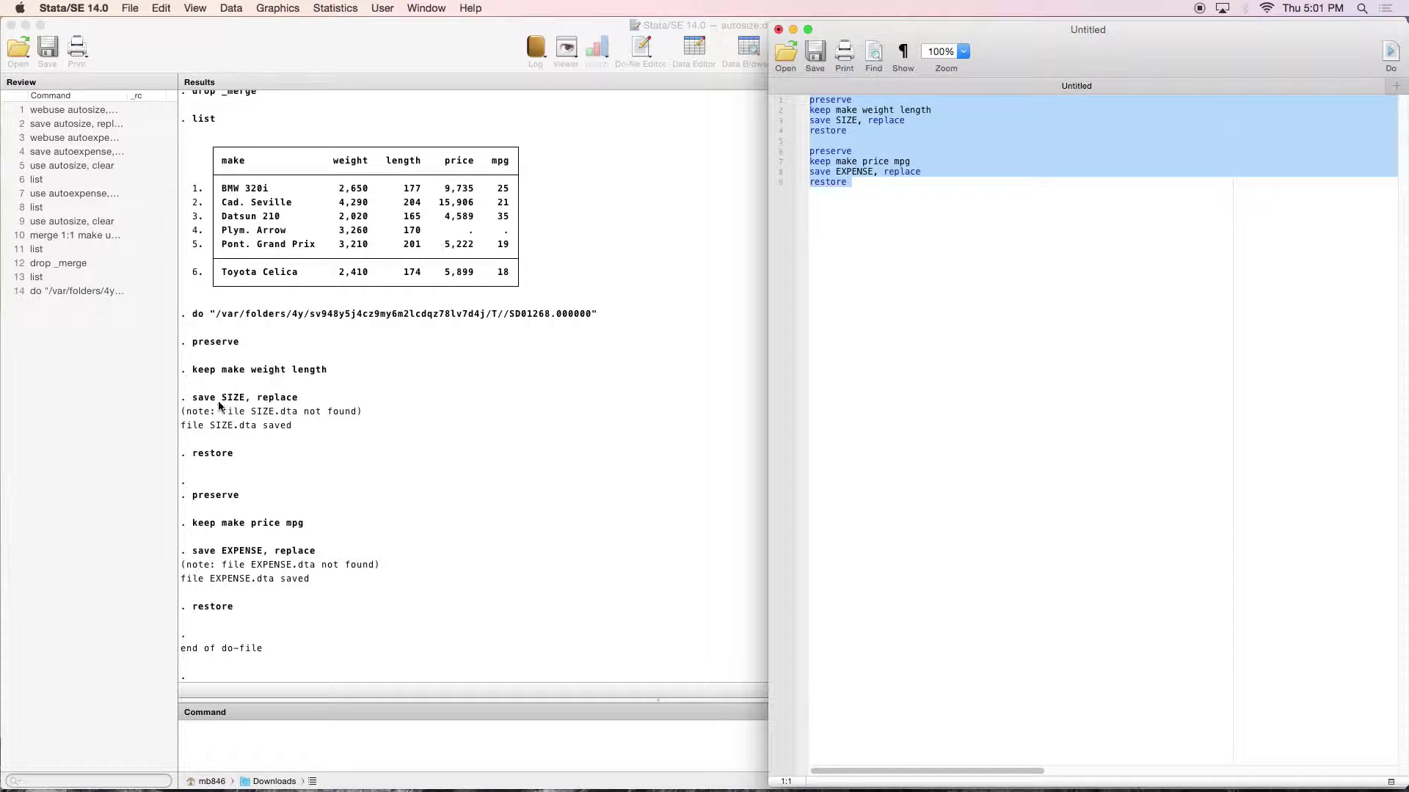
drag(192, 369, 303, 369)
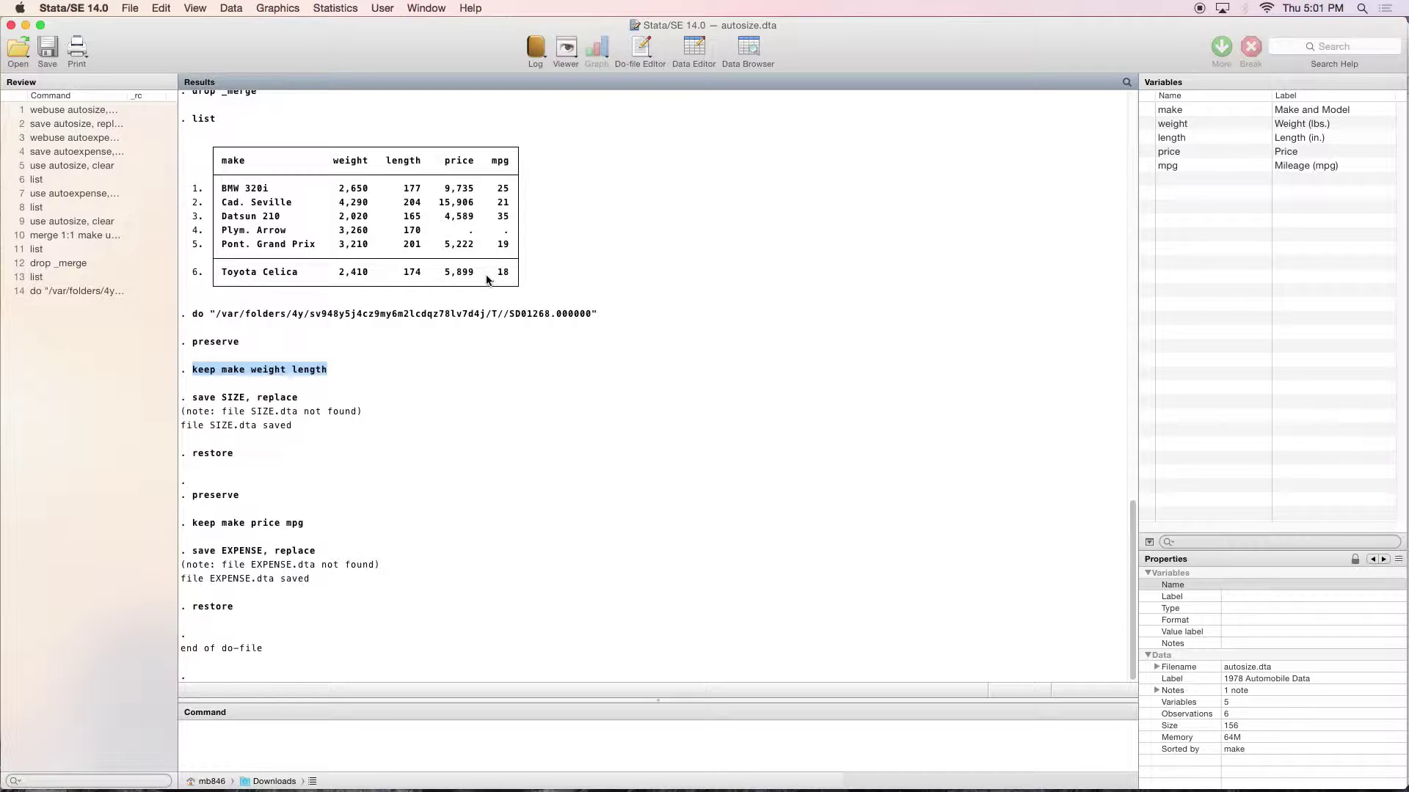
click(221, 353)
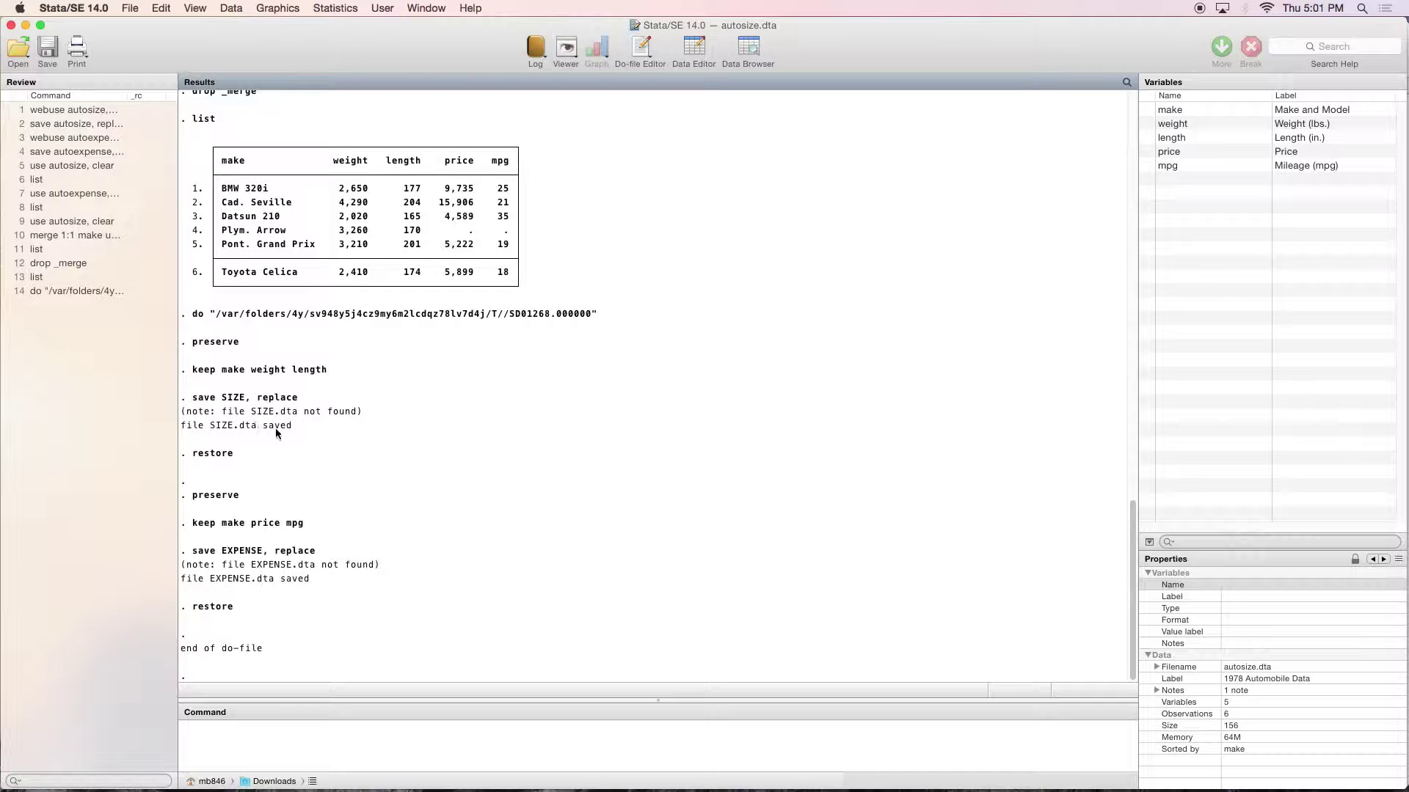
key(ctrl+Up)
click(1054, 192)
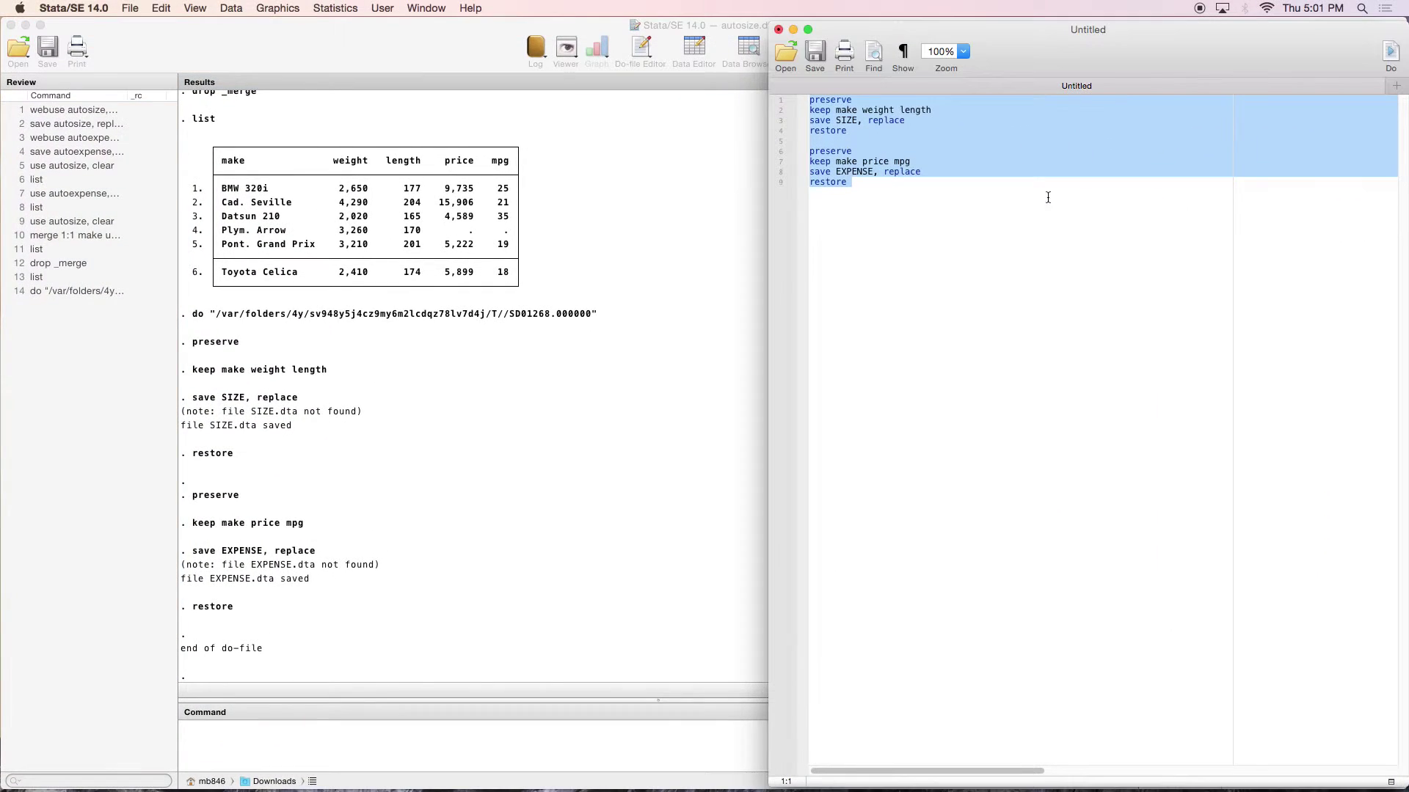
click(909, 203)
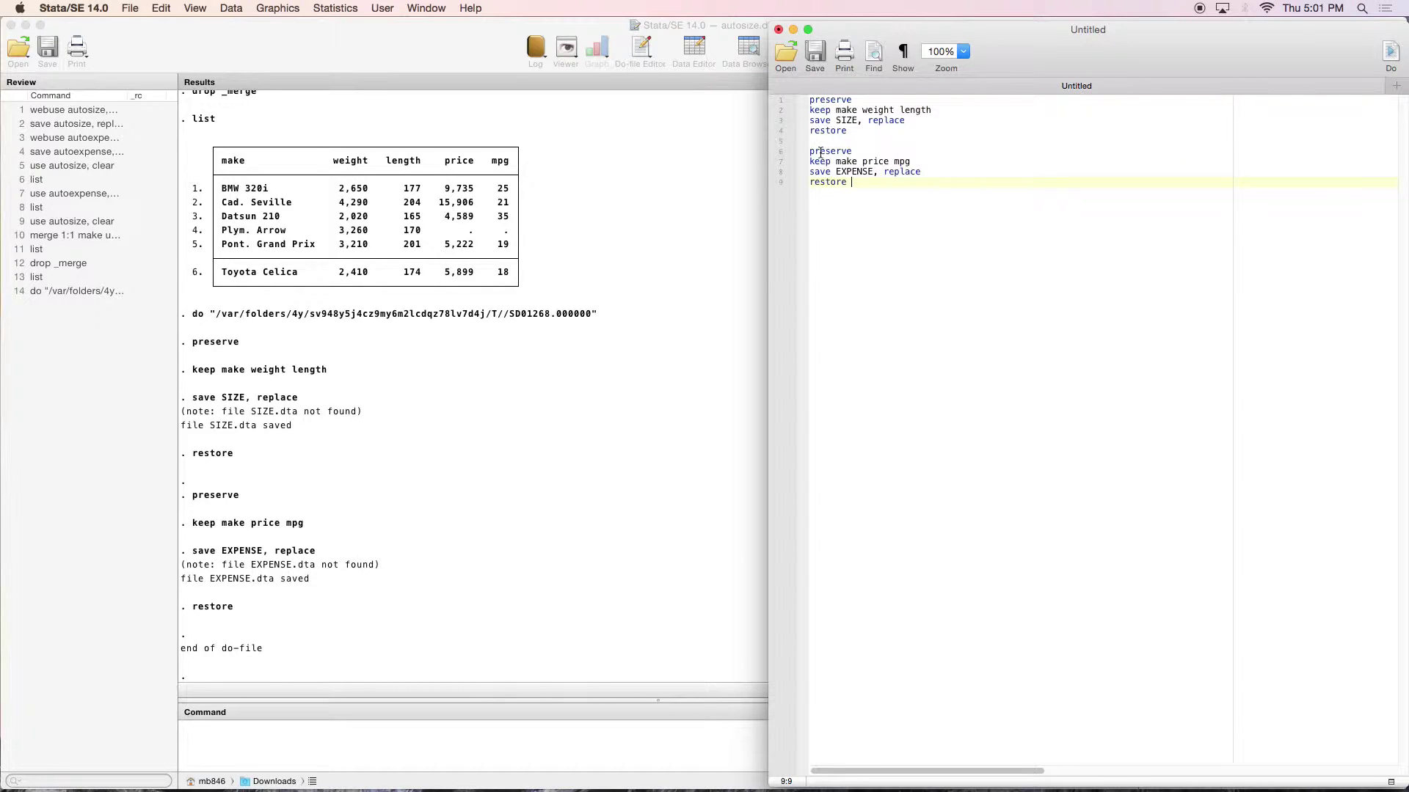
drag(813, 152, 912, 163)
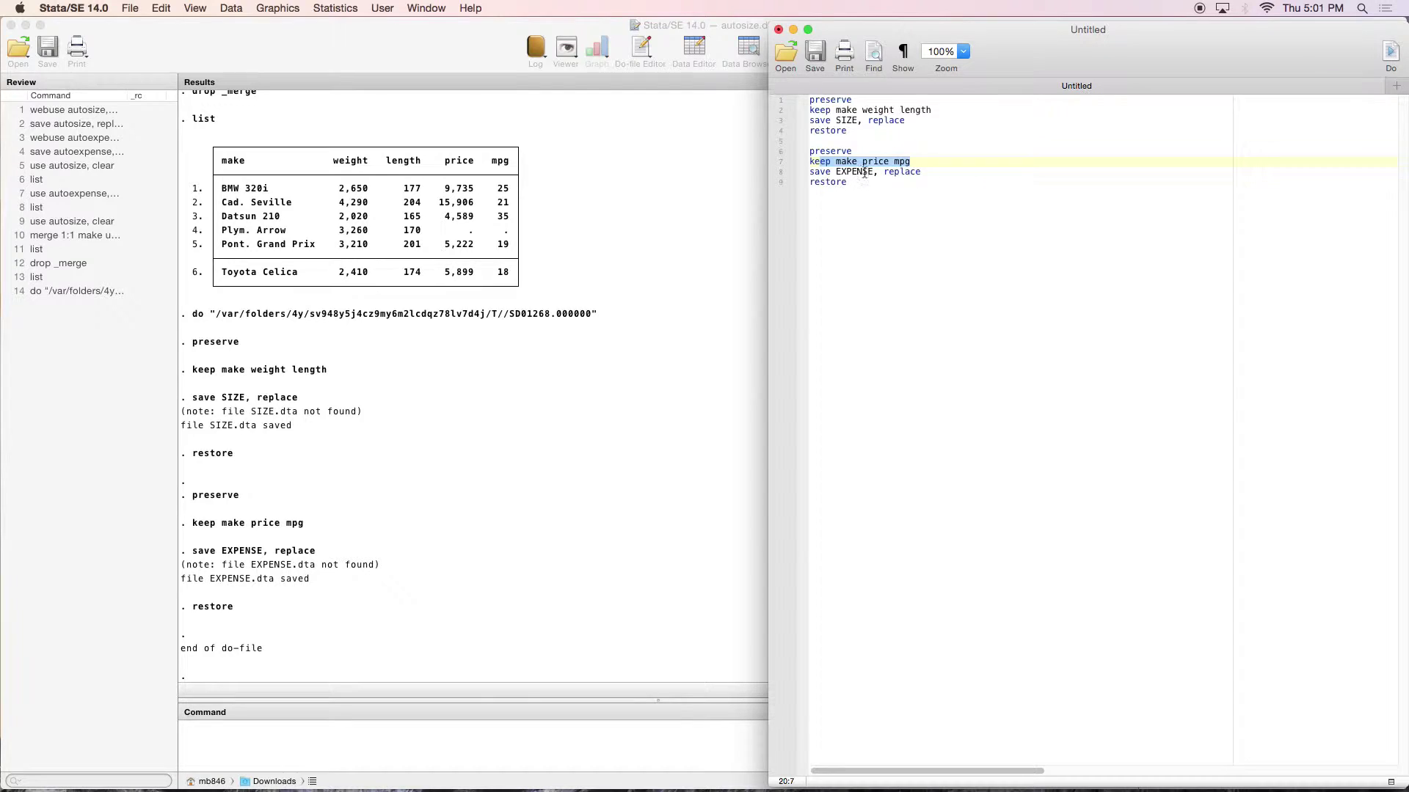
drag(828, 171, 941, 172)
click(813, 183)
drag(813, 183, 865, 184)
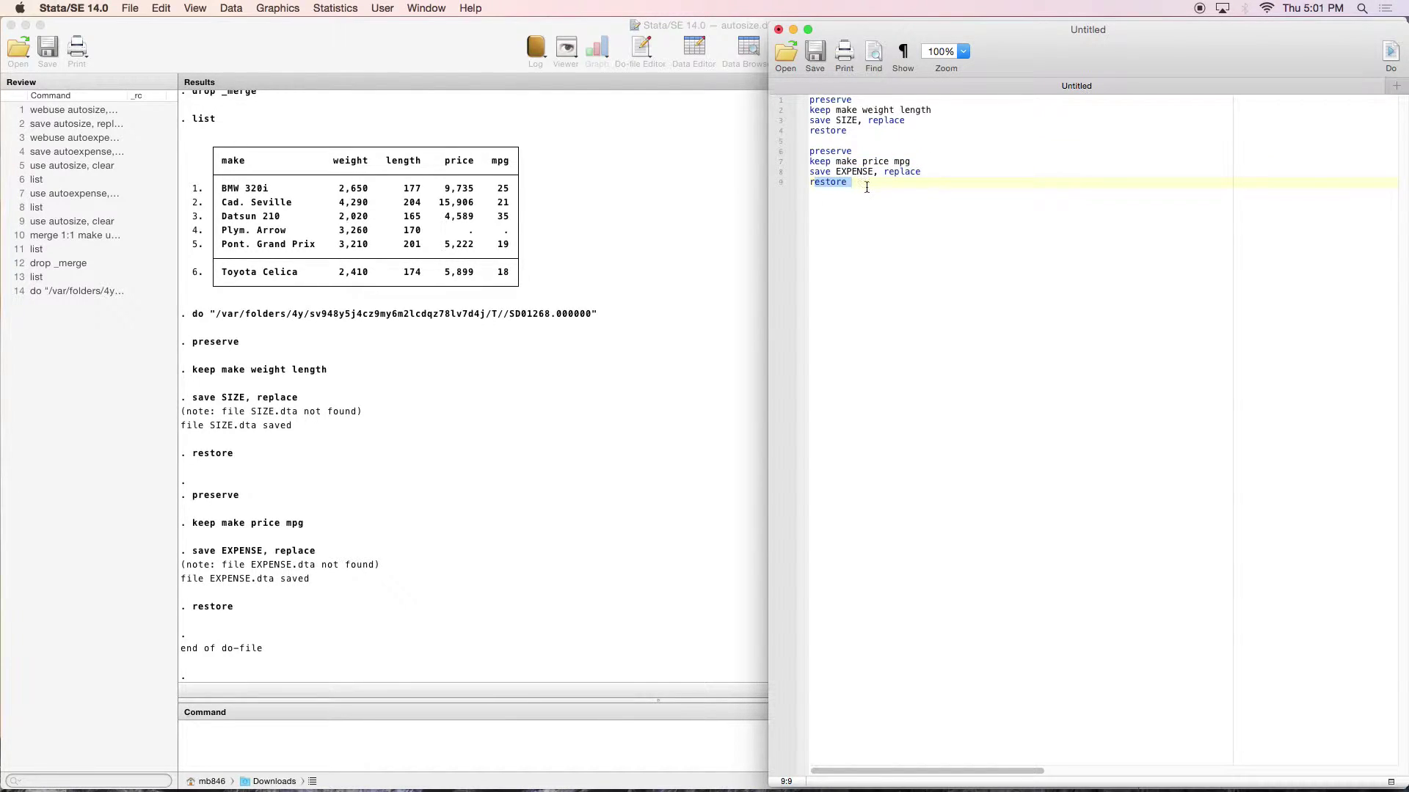
click(862, 196)
Load SIZE.dta with 'use SIZE, clear' and list its six cars' make, weight and length
click(531, 740)
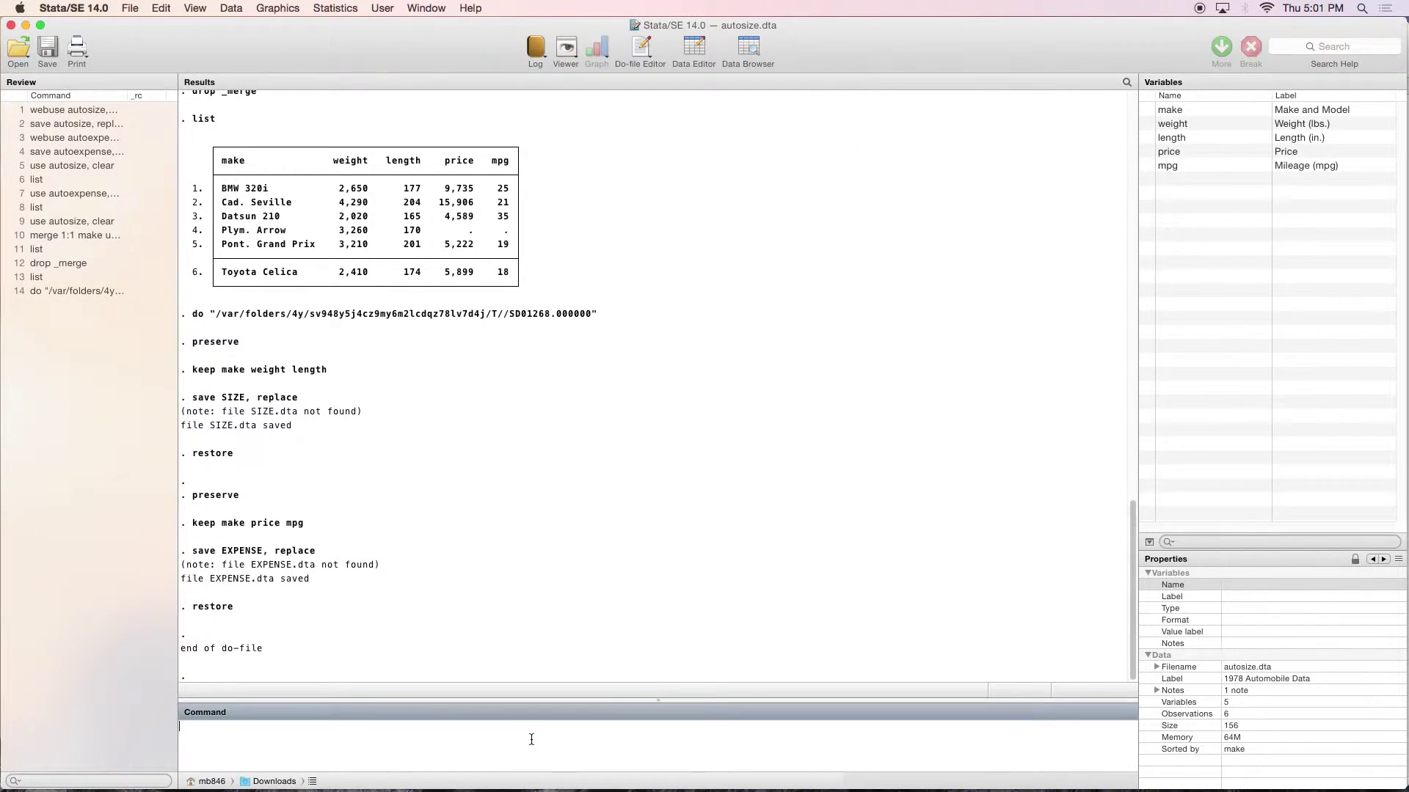
text(use SIZE, clear)
key(Return)
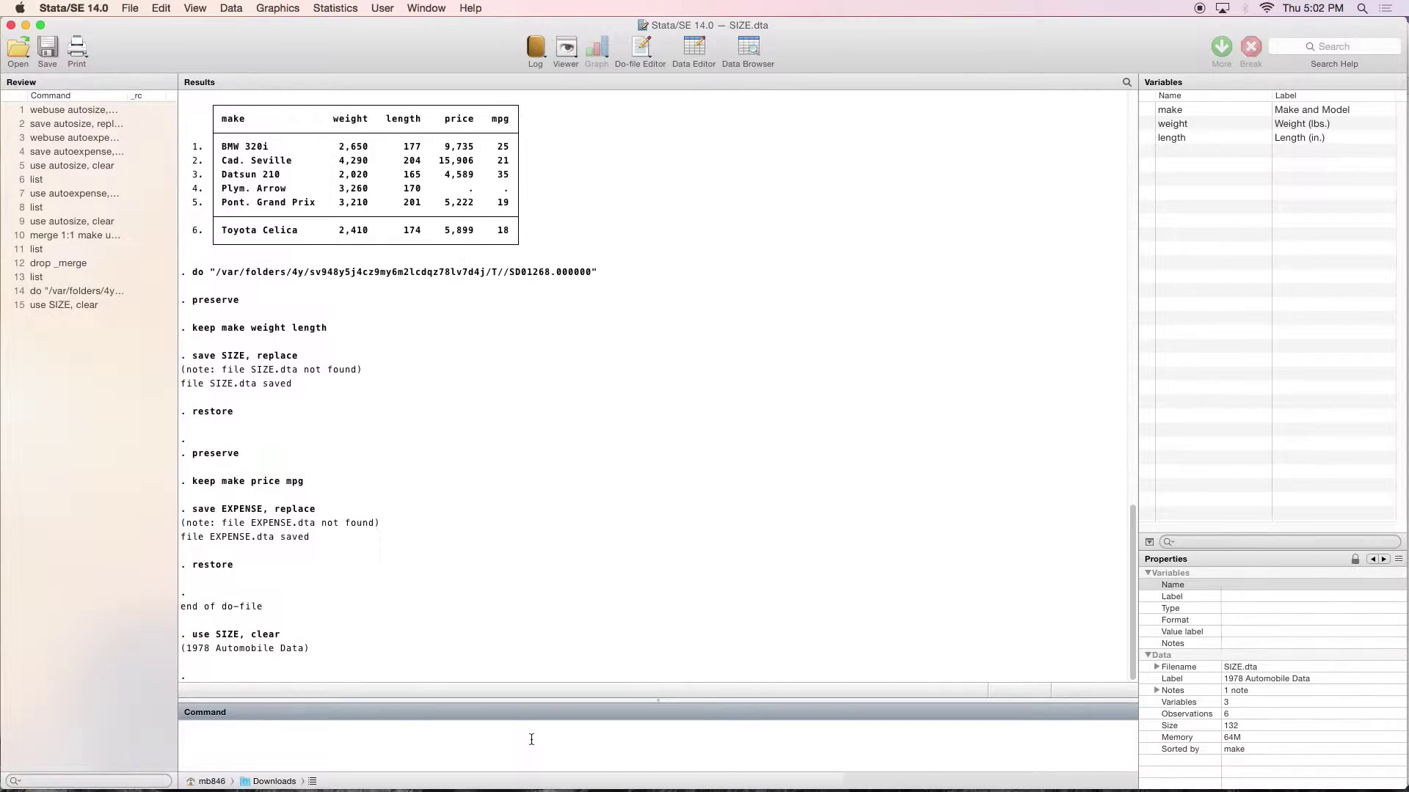
text(list)
key(Return)
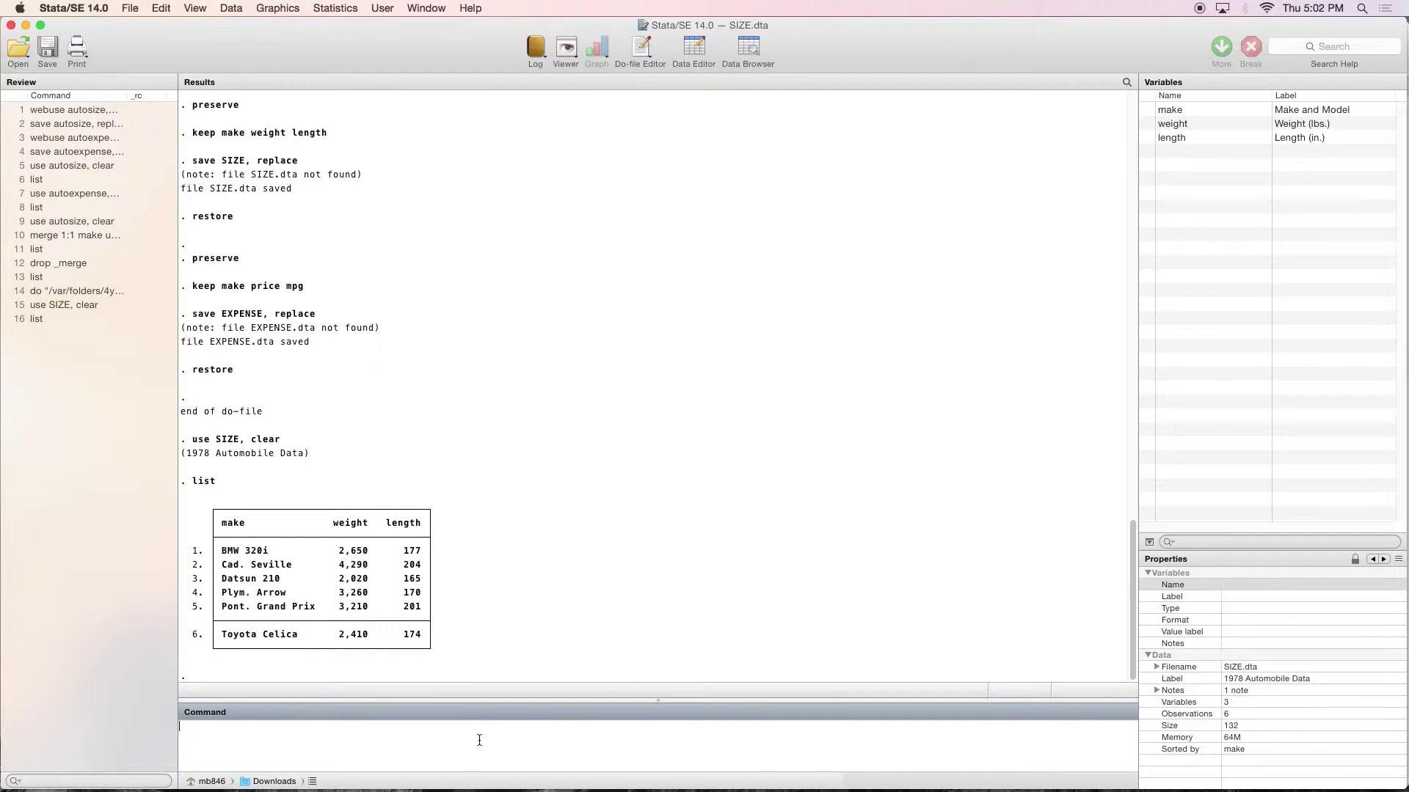
Load and list EXPENSE.dta, highlighting the Plym. Arrow row with missing price and mpg
text(use EXPENSE, clear)
key(Return)
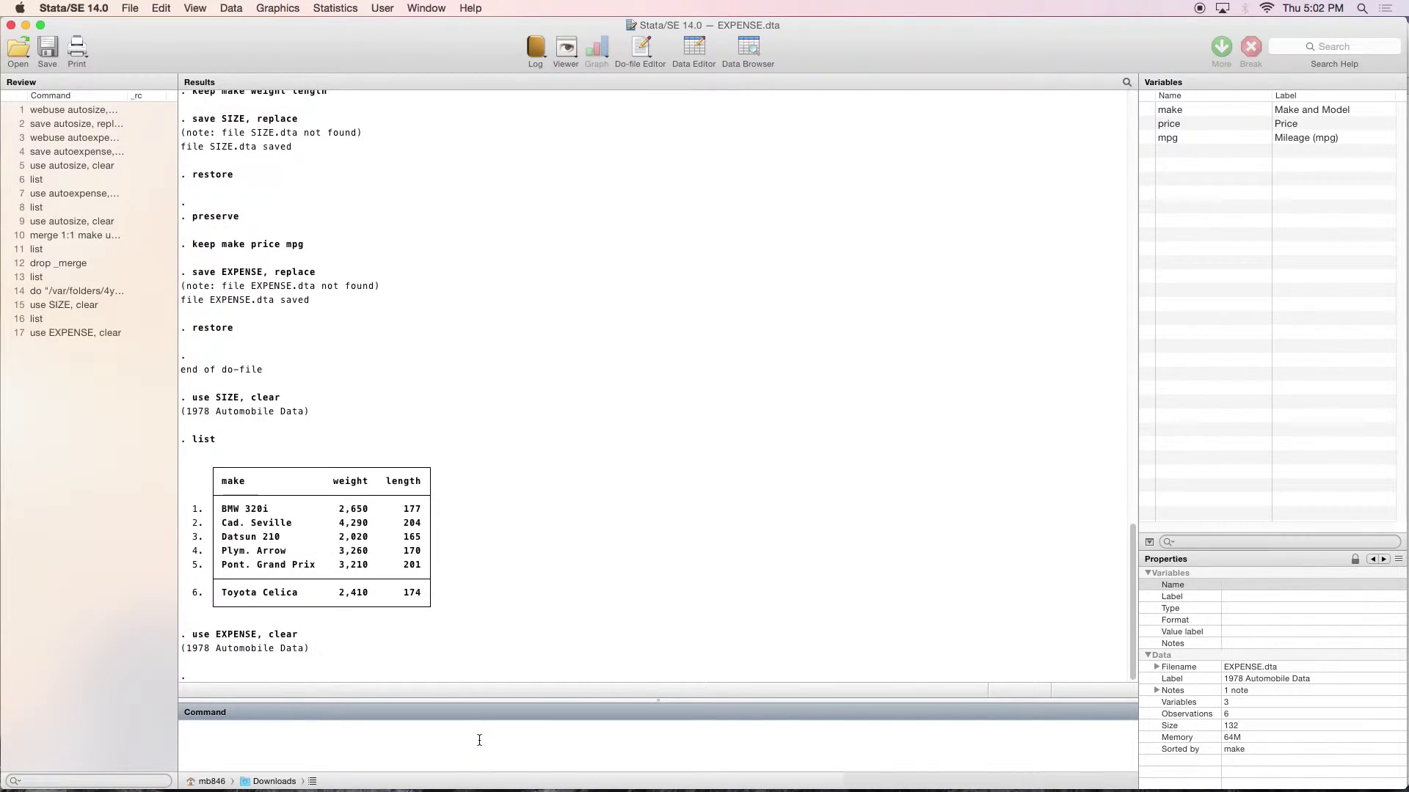
text(list)
key(Return)
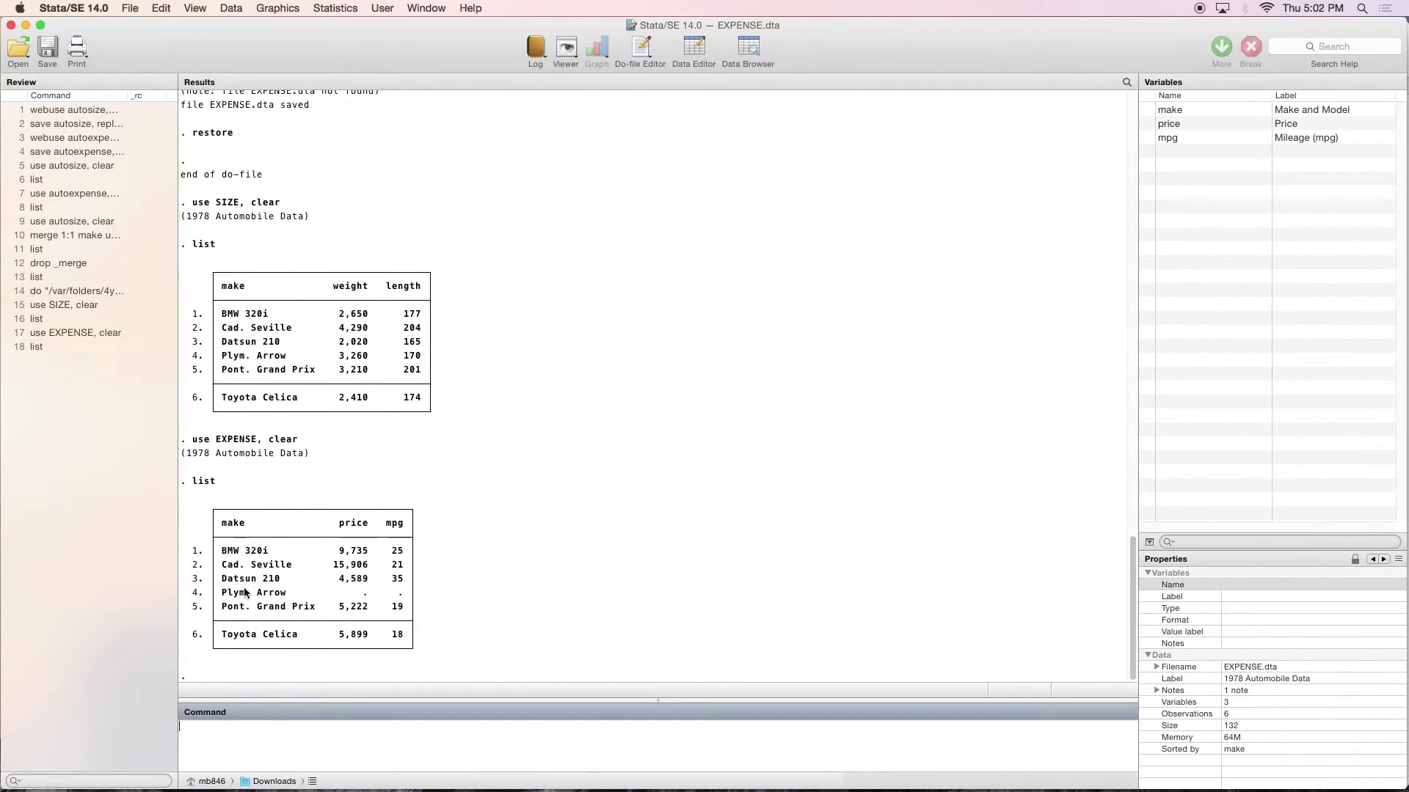
drag(220, 593, 413, 592)
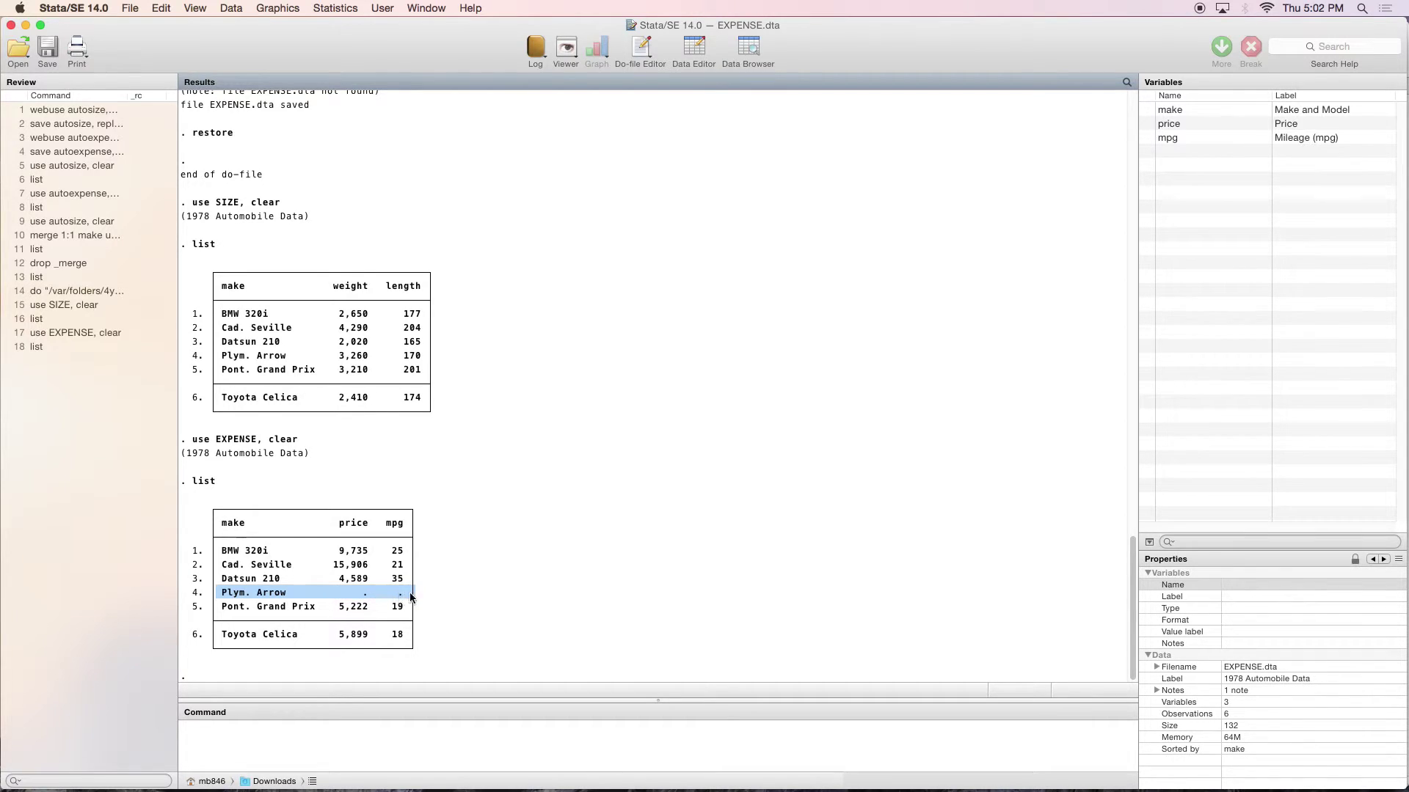
click(447, 601)
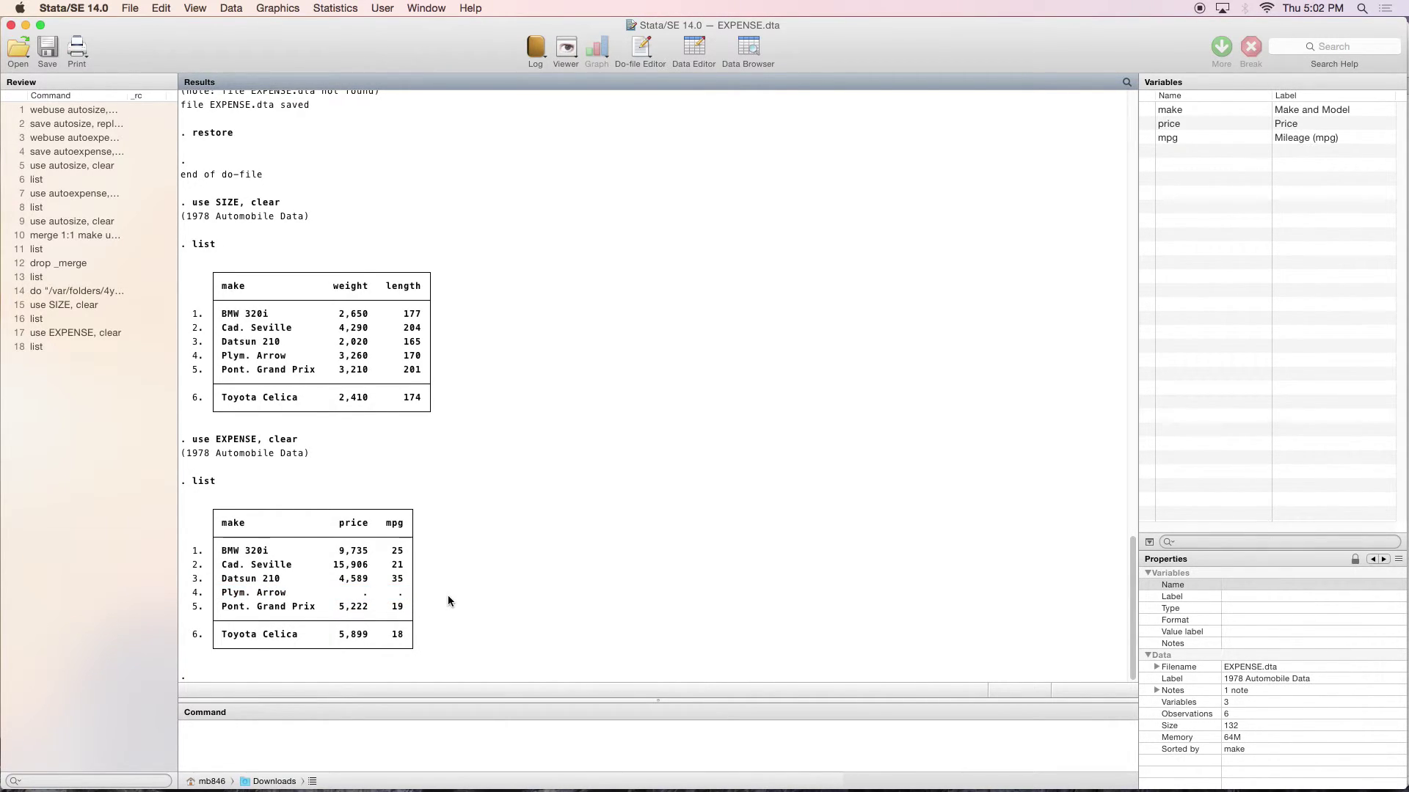